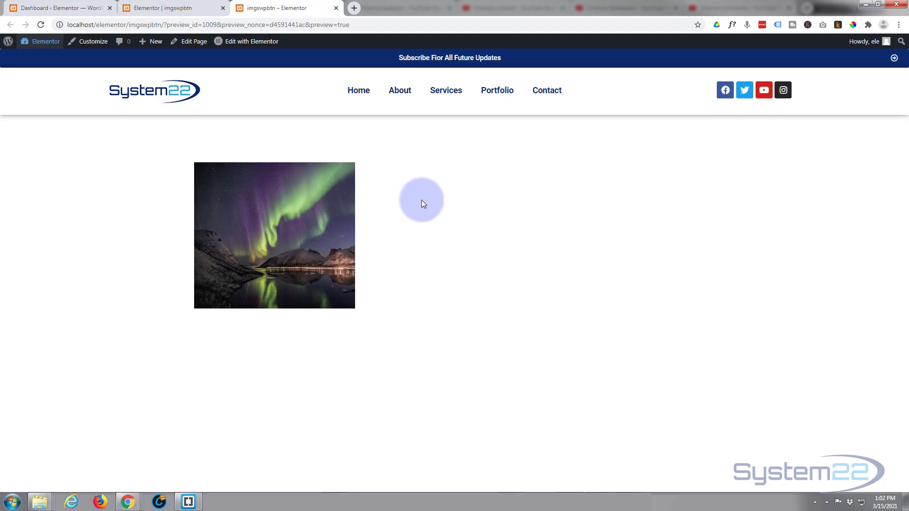
Step: Add a Button widget to the empty third column on the Elementor editing page and centre its alignment
{"action": "mouse_move", "coordinate": [311, 218]}
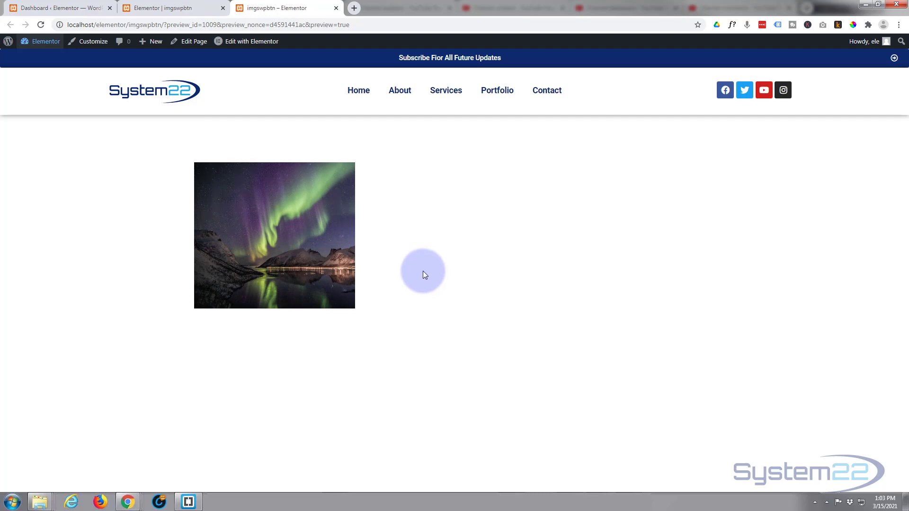
{"action": "left_click", "coordinate": [165, 9]}
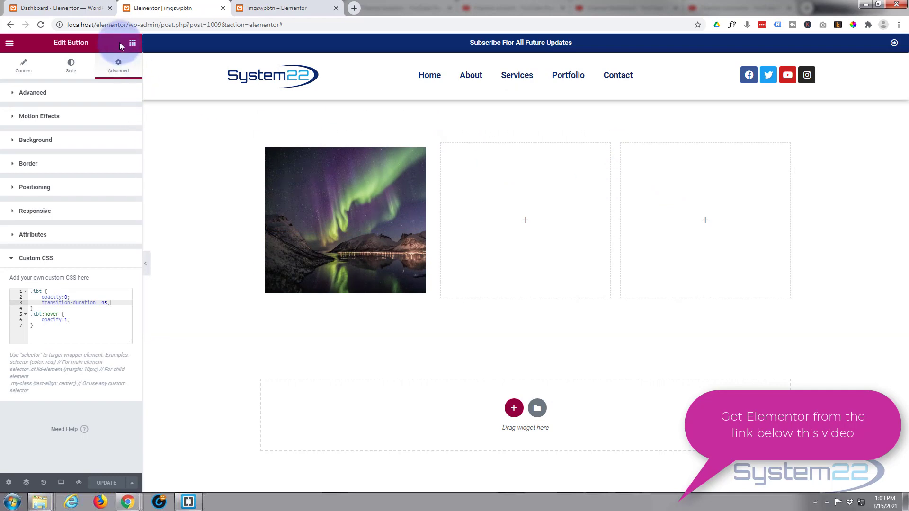
{"action": "left_click", "coordinate": [133, 43]}
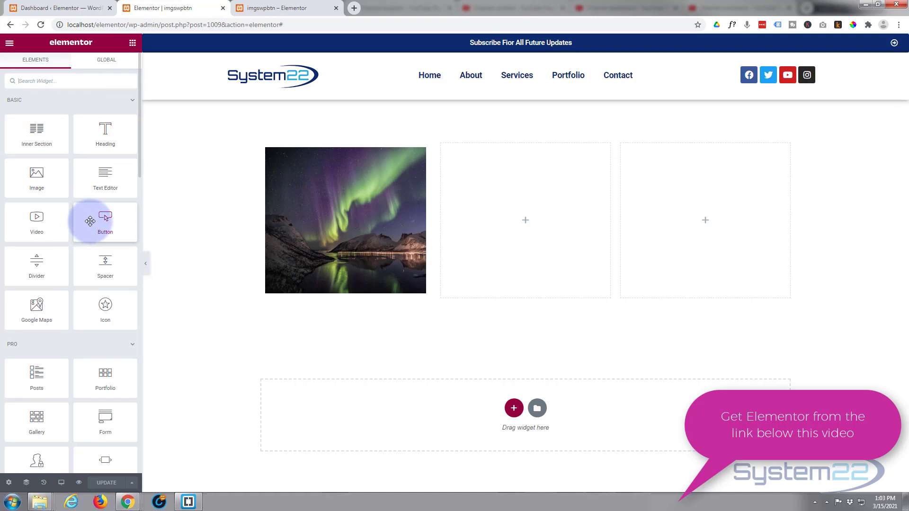
{"action": "left_click_drag", "start_coordinate": [90, 221], "coordinate": [676, 221]}
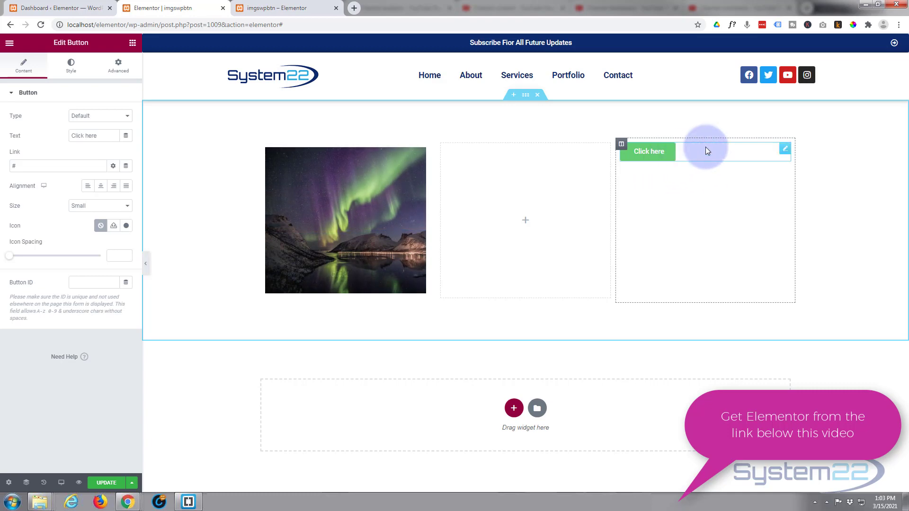
{"action": "left_click", "coordinate": [100, 186]}
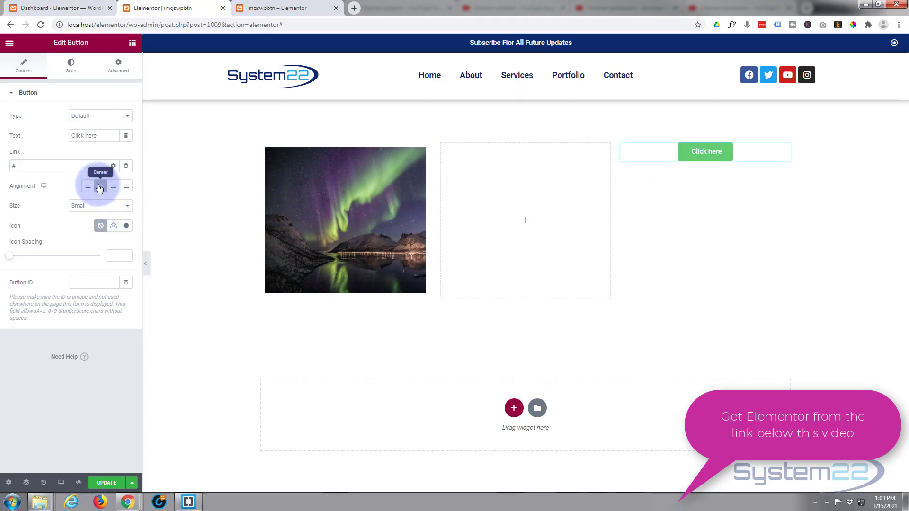
Step: Unlink the button widget's advanced padding values and set 250 px at the top and 20 px at the bottom
{"action": "left_click", "coordinate": [118, 66]}
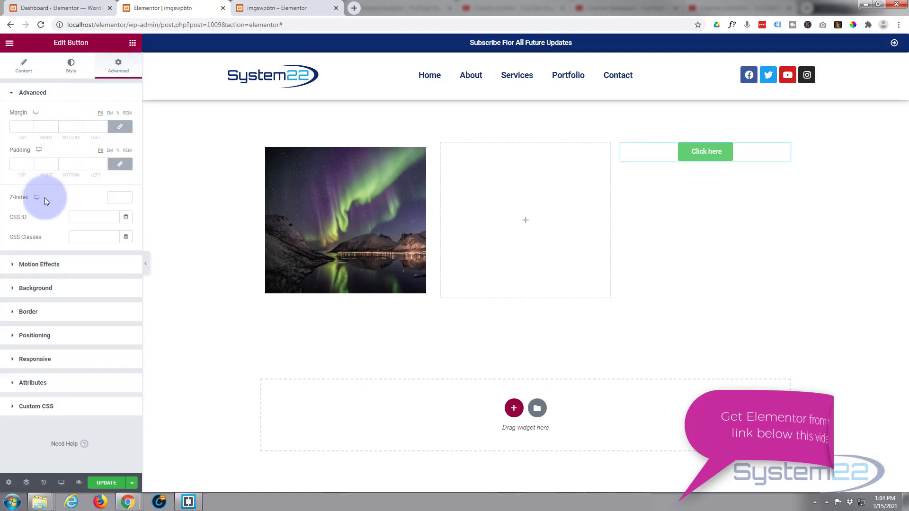
{"action": "mouse_move", "coordinate": [334, 267]}
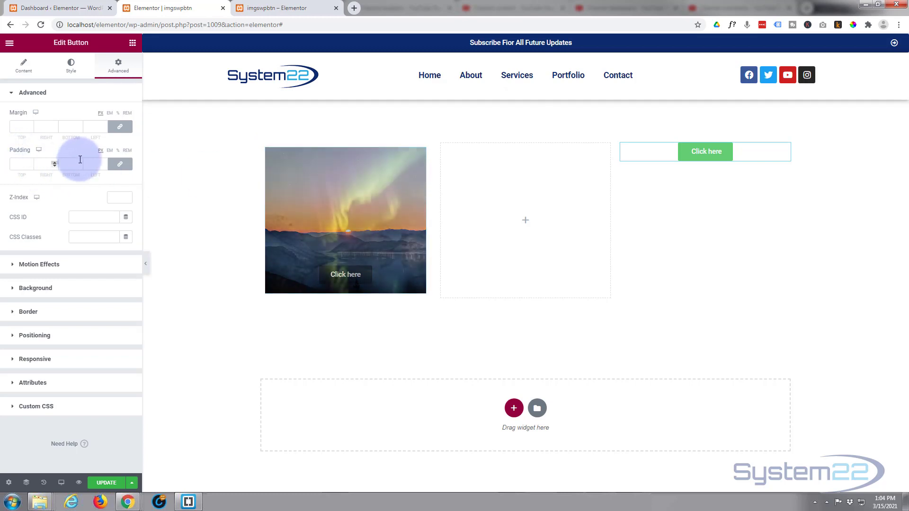
{"action": "left_click", "coordinate": [122, 164]}
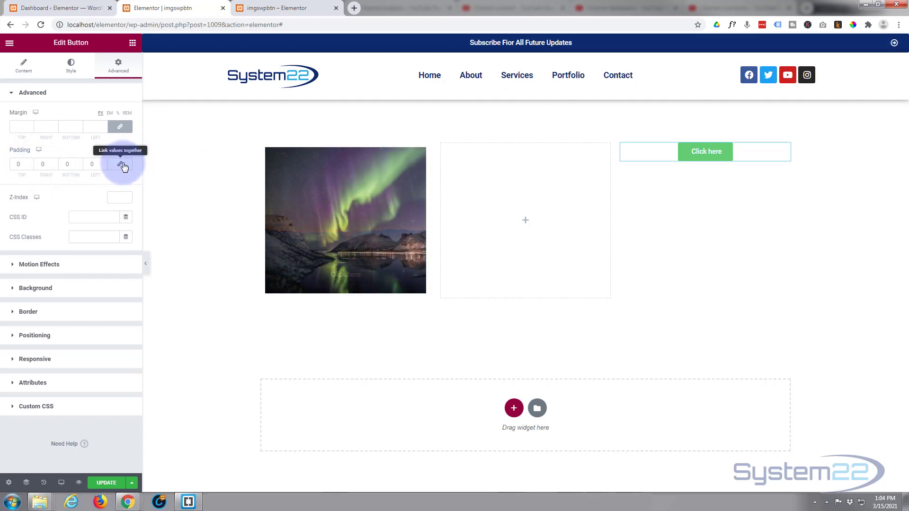
{"action": "left_click", "coordinate": [19, 162]}
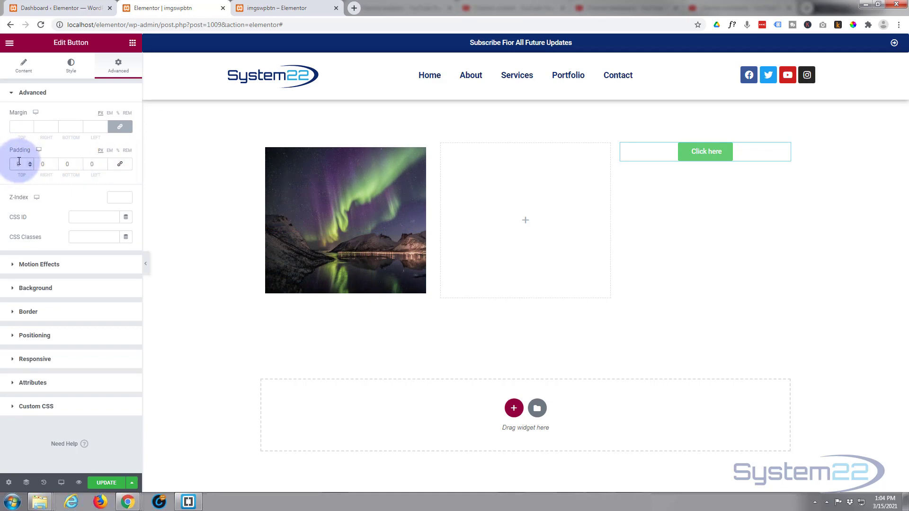
{"action": "type", "text": "250"}
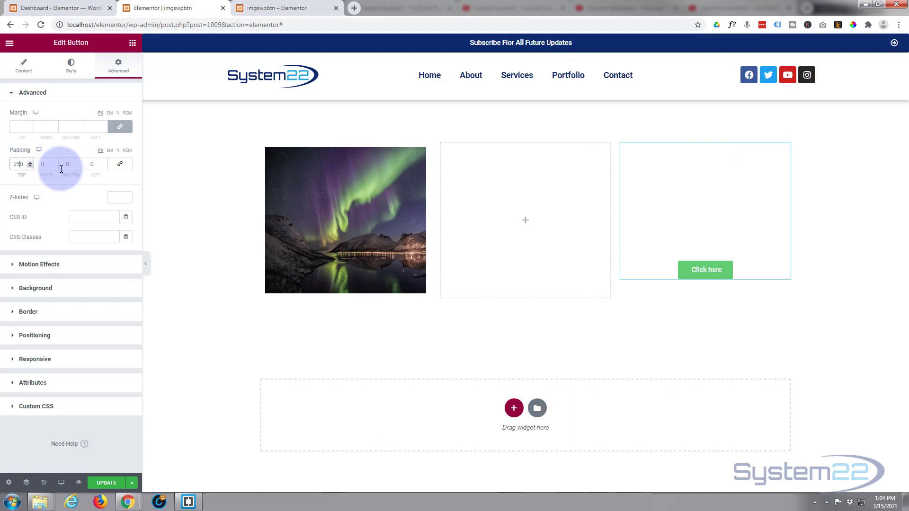
{"action": "left_click", "coordinate": [74, 160]}
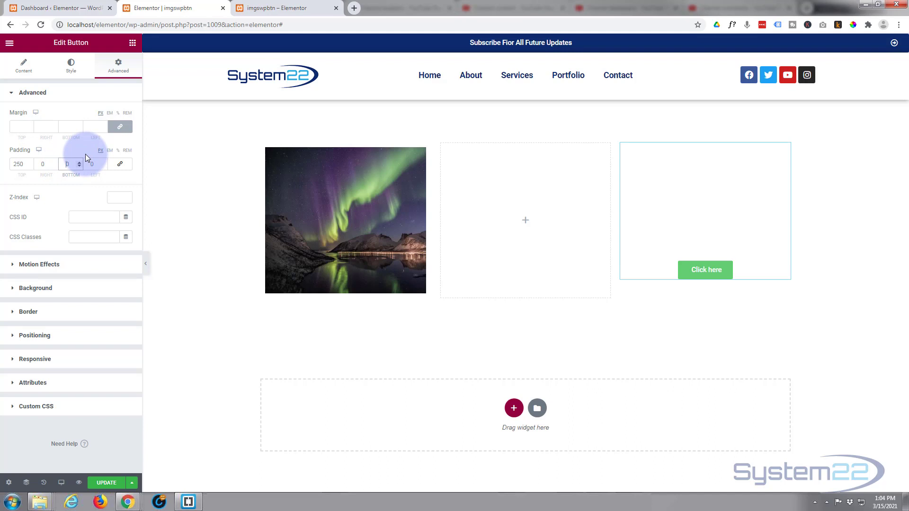
{"action": "type", "text": "2"}
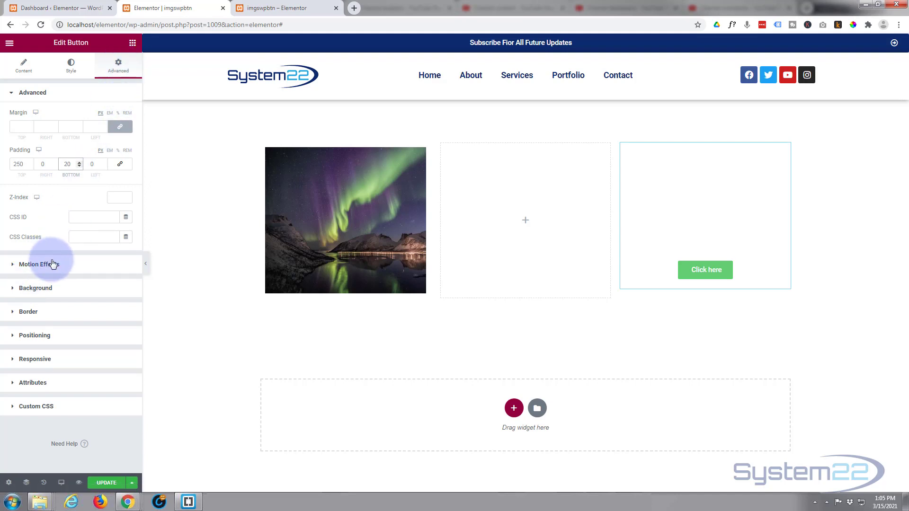
Step: Give the button widget a classic background using the orange sunset over blue mountains image from the media library
{"action": "left_click", "coordinate": [10, 288]}
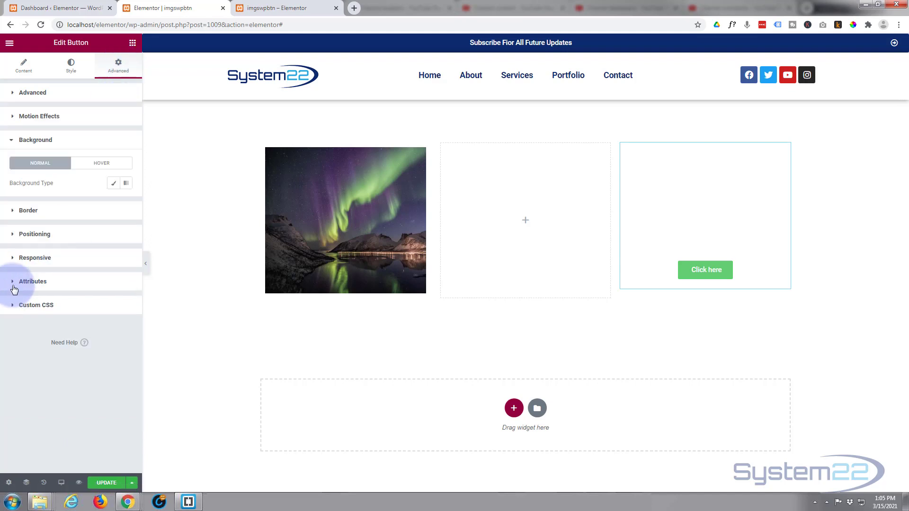
{"action": "left_click", "coordinate": [113, 184]}
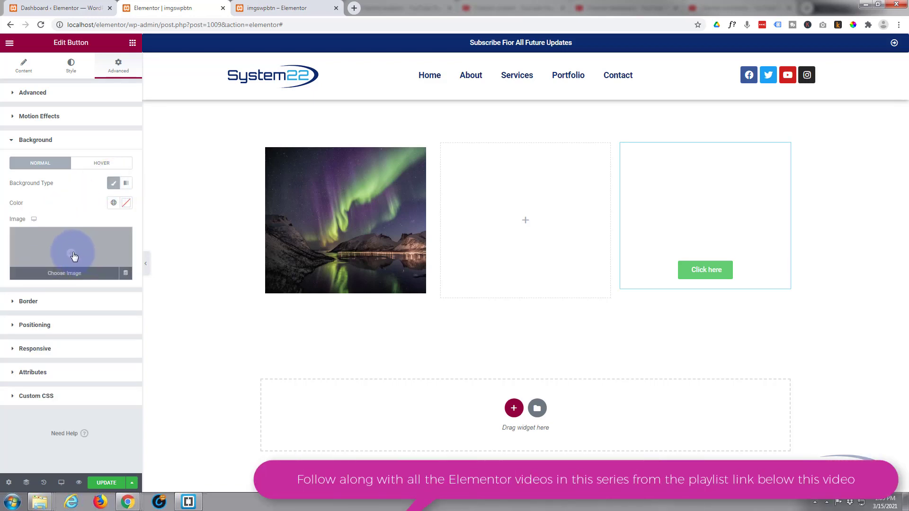
{"action": "left_click", "coordinate": [73, 256]}
{"action": "left_click", "coordinate": [57, 169]}
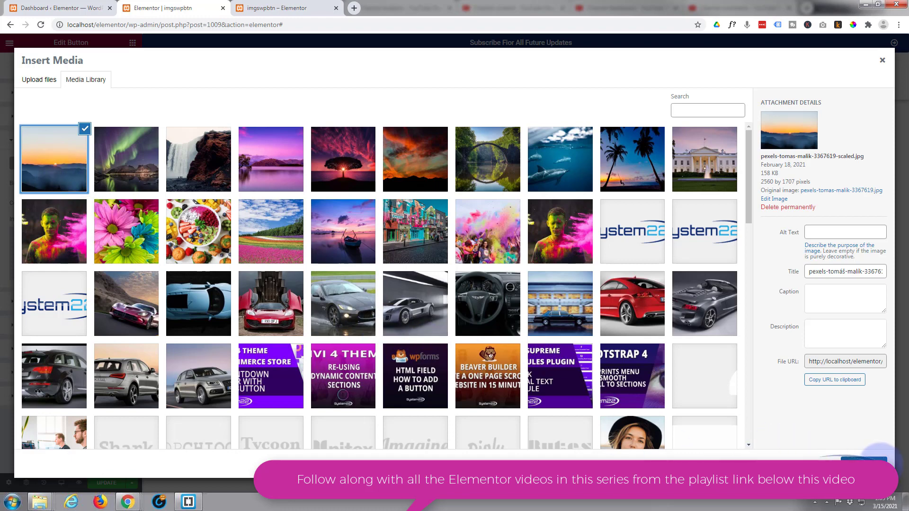
{"action": "left_click", "coordinate": [879, 457]}
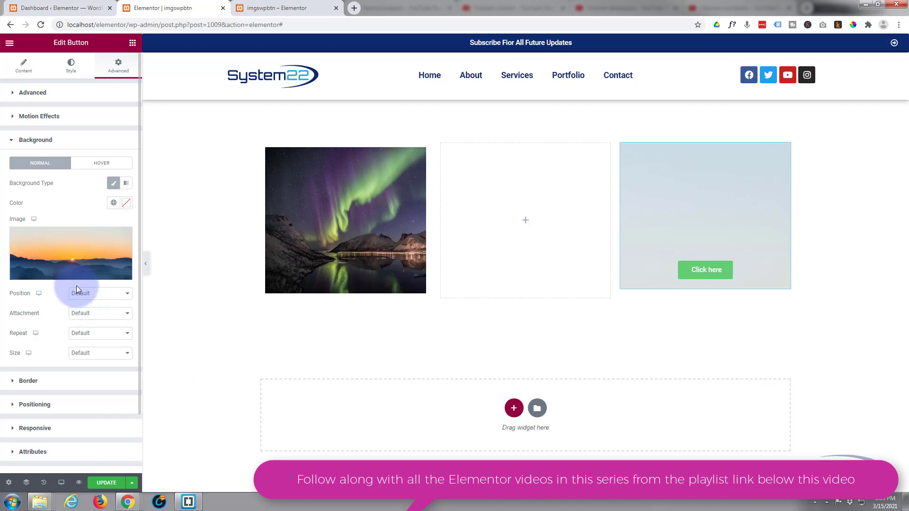
Step: Set the button widget's background image to Center Center position, No-repeat and Cover size
{"action": "left_click", "coordinate": [98, 295]}
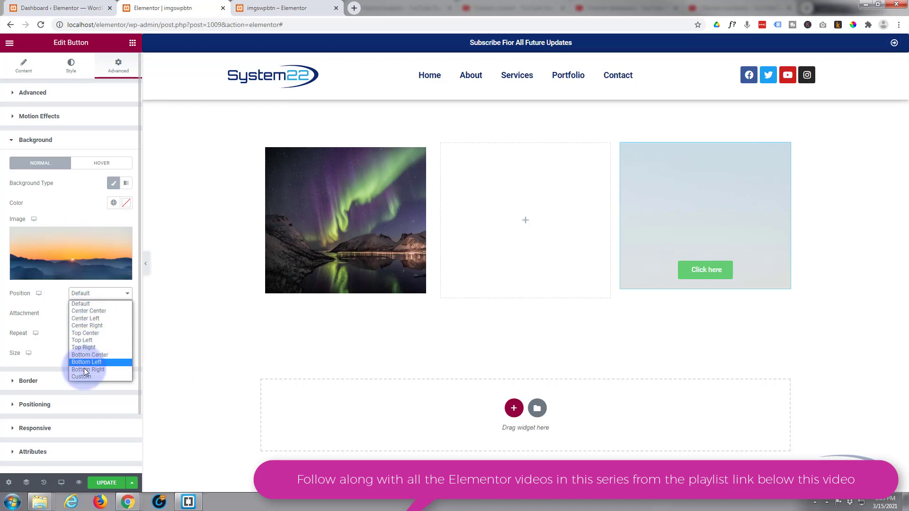
{"action": "left_click", "coordinate": [87, 311]}
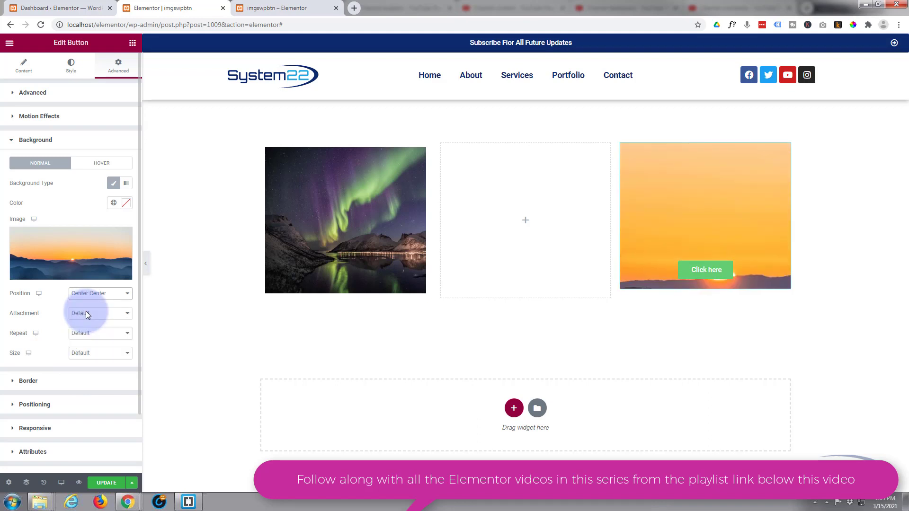
{"action": "left_click", "coordinate": [104, 334]}
{"action": "left_click", "coordinate": [103, 352]}
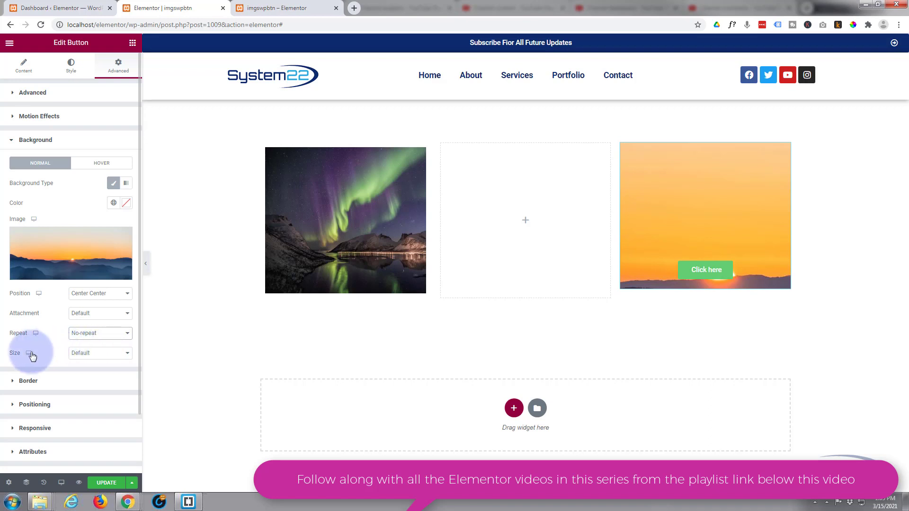
{"action": "left_click", "coordinate": [92, 355]}
{"action": "left_click", "coordinate": [86, 378]}
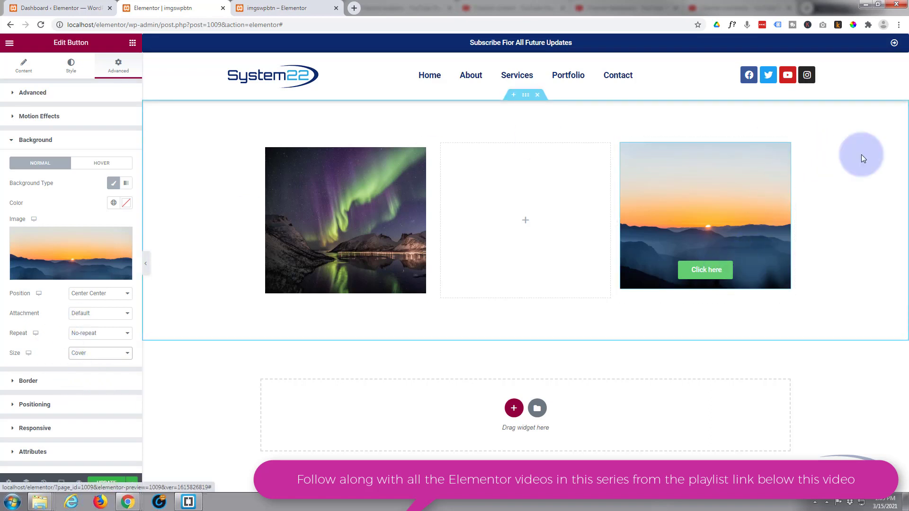
Step: Change the button's normal background color to semi-transparent black, #0000005C
{"action": "left_click", "coordinate": [72, 70]}
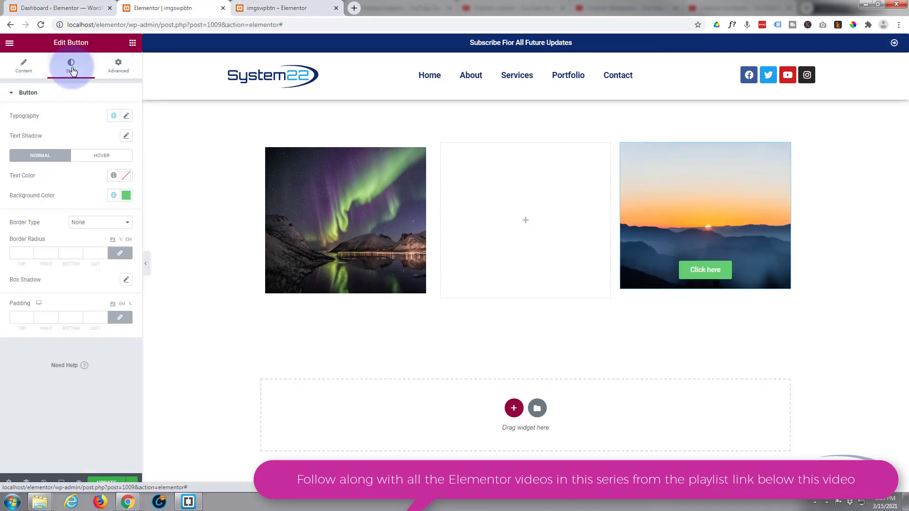
{"action": "left_click", "coordinate": [125, 195]}
{"action": "mouse_move", "coordinate": [71, 246]}
{"action": "left_mouse_down"}
{"action": "mouse_move", "coordinate": [35, 300]}
{"action": "mouse_move", "coordinate": [63, 298]}
{"action": "mouse_move", "coordinate": [39, 293]}
{"action": "mouse_move", "coordinate": [17, 314]}
{"action": "left_mouse_up"}
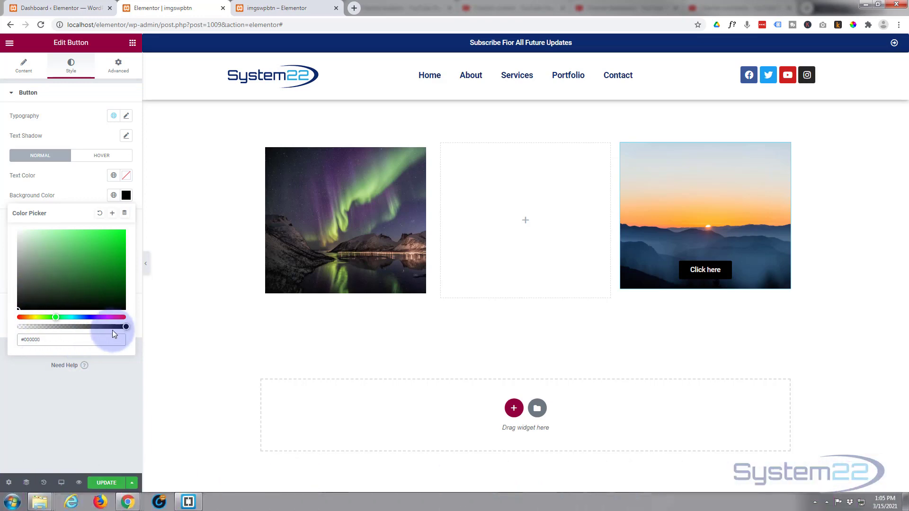
{"action": "left_click", "coordinate": [69, 327]}
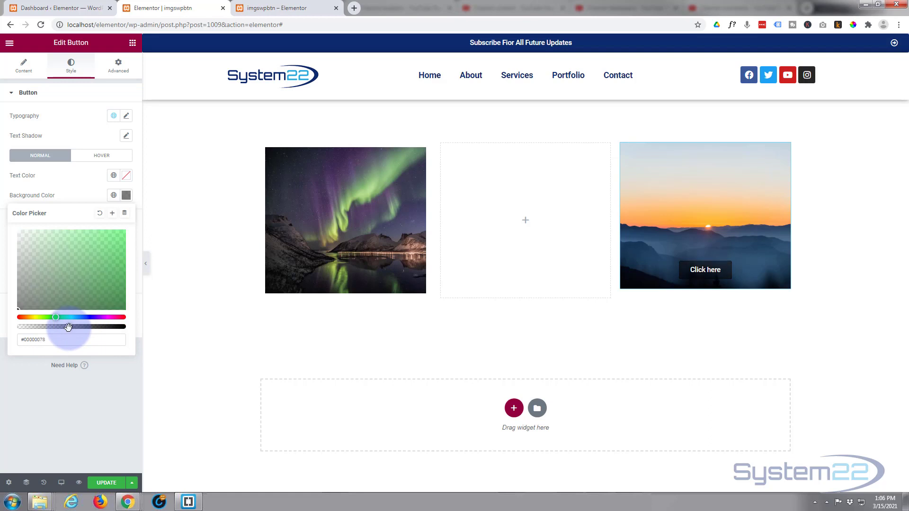
{"action": "mouse_move", "coordinate": [69, 328]}
{"action": "left_mouse_down"}
{"action": "mouse_move", "coordinate": [42, 327]}
{"action": "mouse_move", "coordinate": [56, 327]}
{"action": "left_mouse_up"}
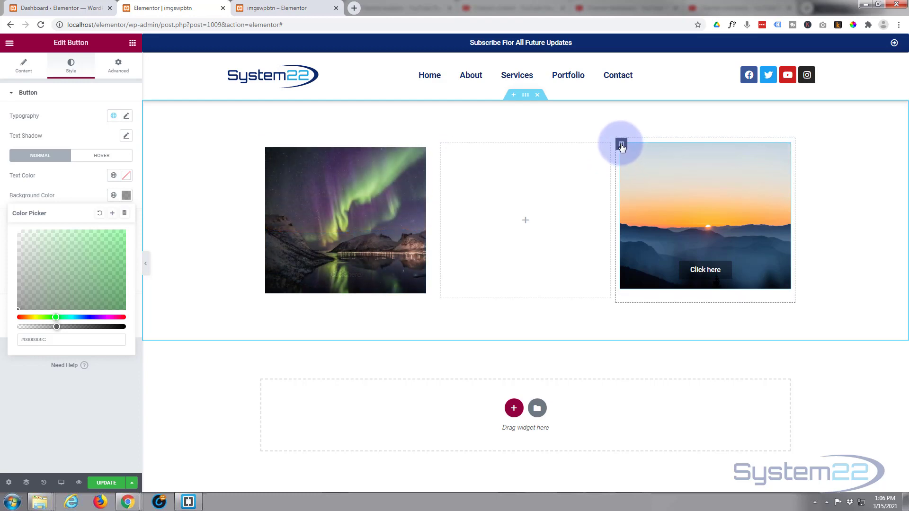
Step: Set the third column's padding to 0 and its margin to 20 px on all sides
{"action": "left_click", "coordinate": [622, 146]}
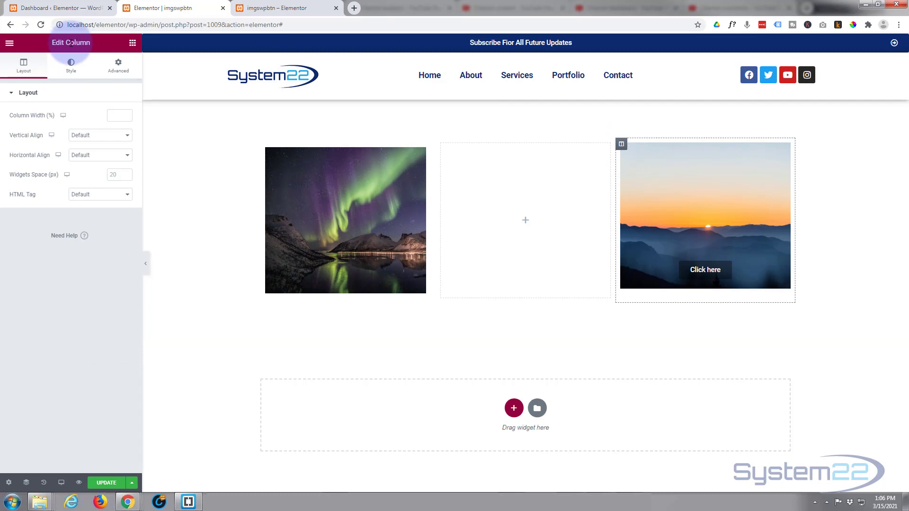
{"action": "left_click", "coordinate": [120, 70]}
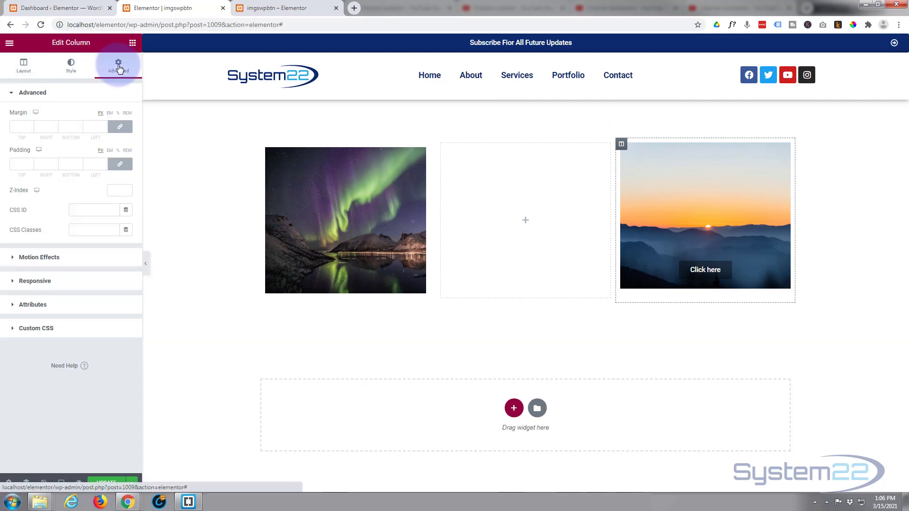
{"action": "left_click", "coordinate": [18, 162]}
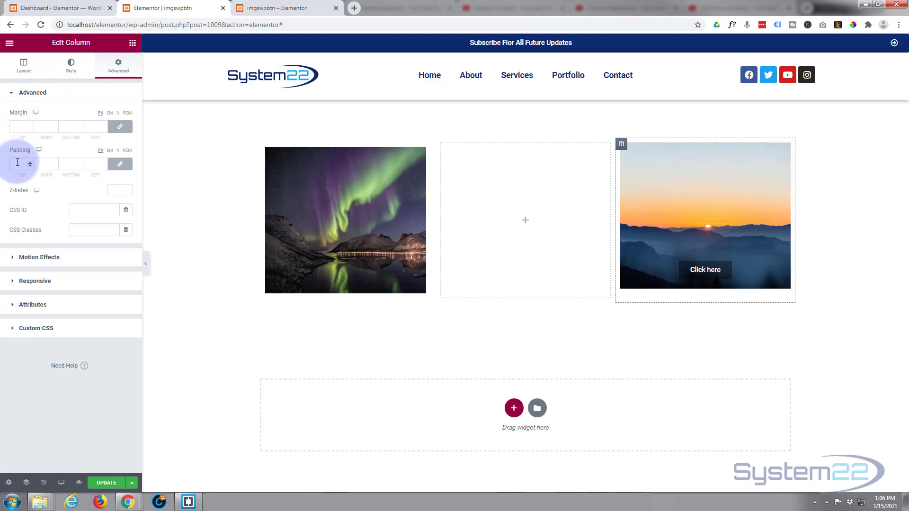
{"action": "type", "text": "0"}
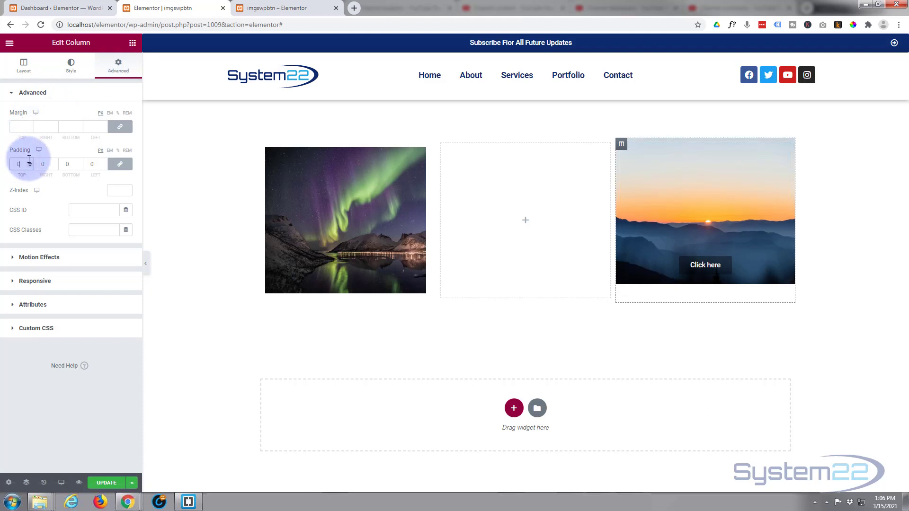
{"action": "left_click", "coordinate": [17, 124]}
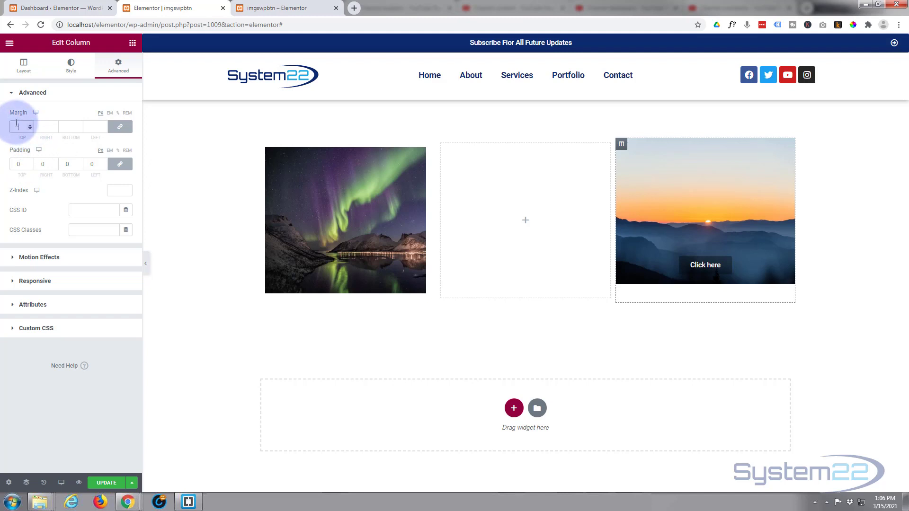
{"action": "type", "text": "20"}
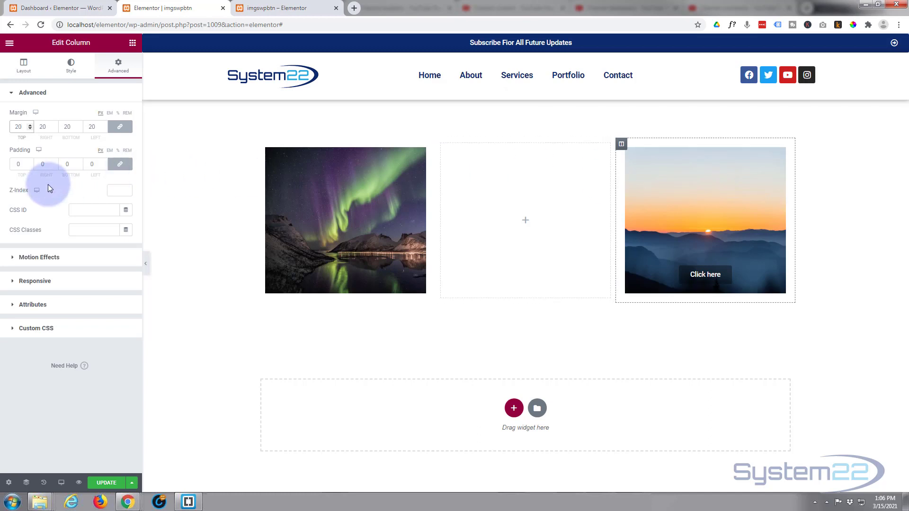
Step: Give the third column a classic background using the green aurora over a lake image from the media library
{"action": "left_click", "coordinate": [72, 70]}
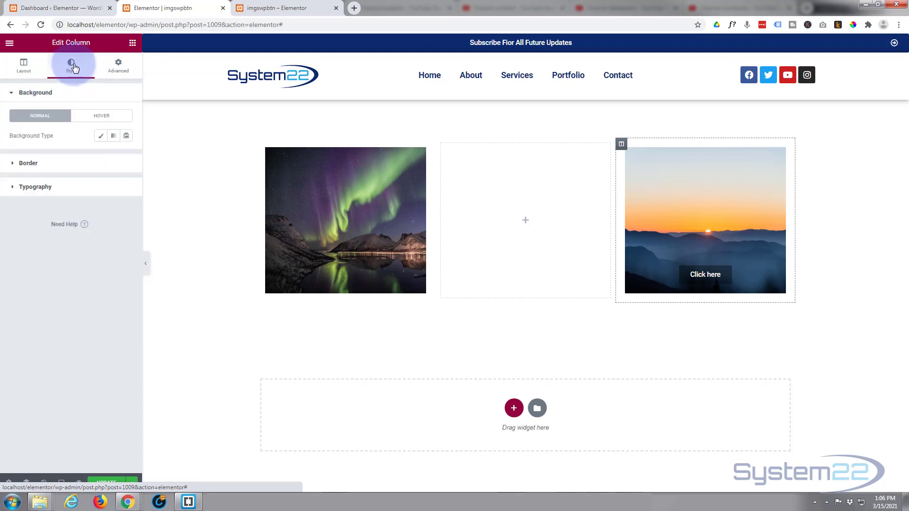
{"action": "left_click", "coordinate": [100, 137]}
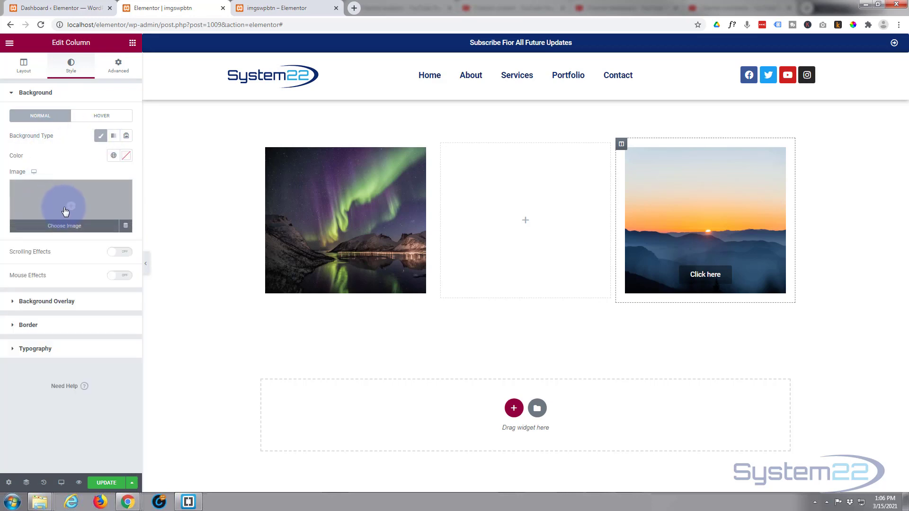
{"action": "left_click", "coordinate": [68, 209]}
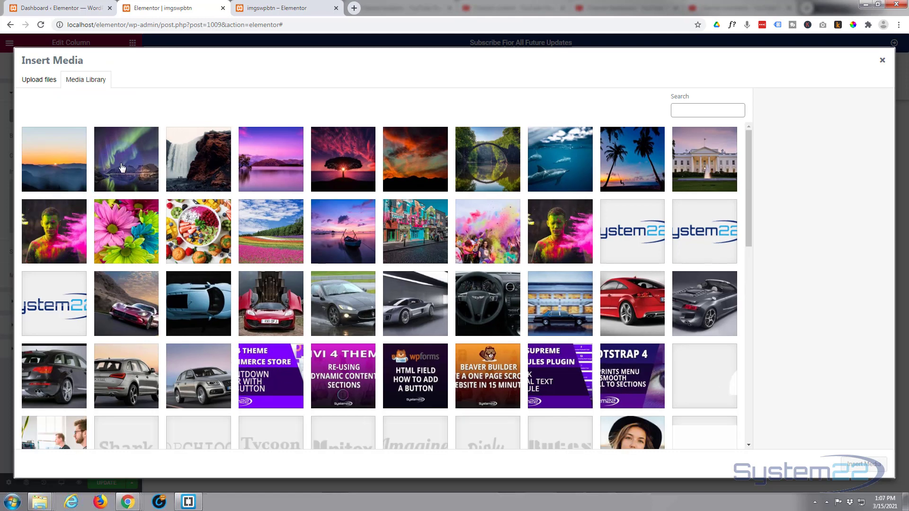
{"action": "left_click", "coordinate": [120, 170]}
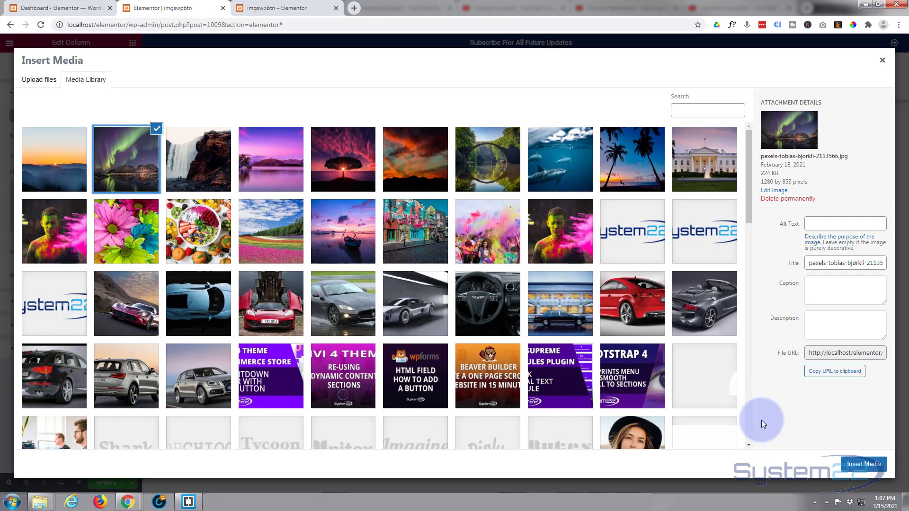
{"action": "left_click", "coordinate": [866, 465]}
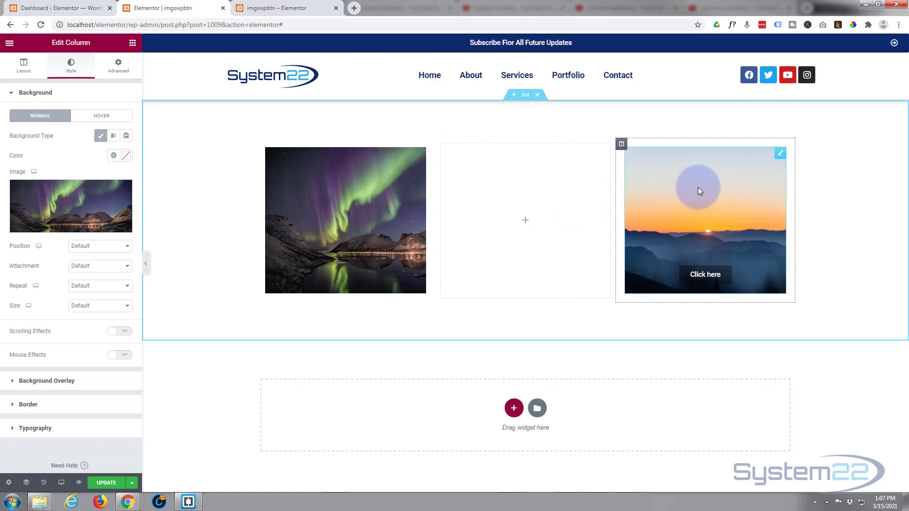
Step: Give the third column's button widget the CSS class imbt in its advanced settings
{"action": "left_click", "coordinate": [780, 155]}
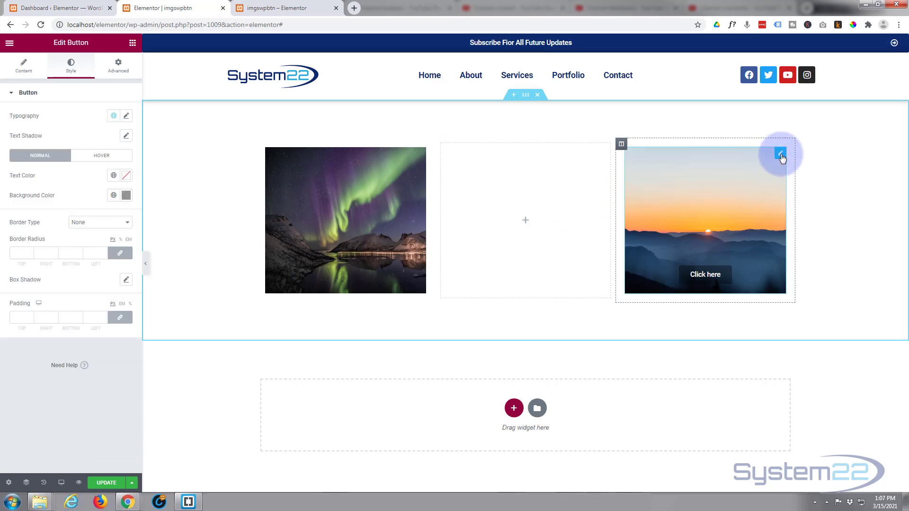
{"action": "left_click", "coordinate": [122, 71]}
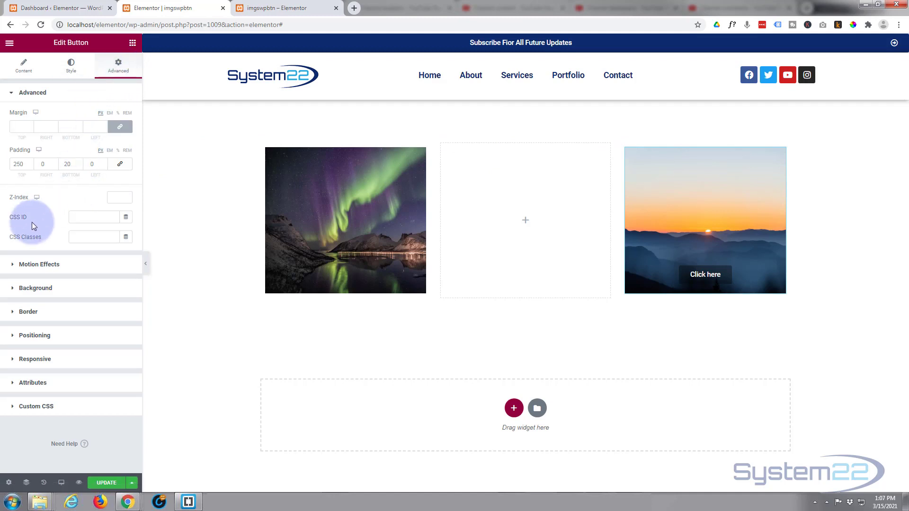
{"action": "left_click", "coordinate": [78, 237]}
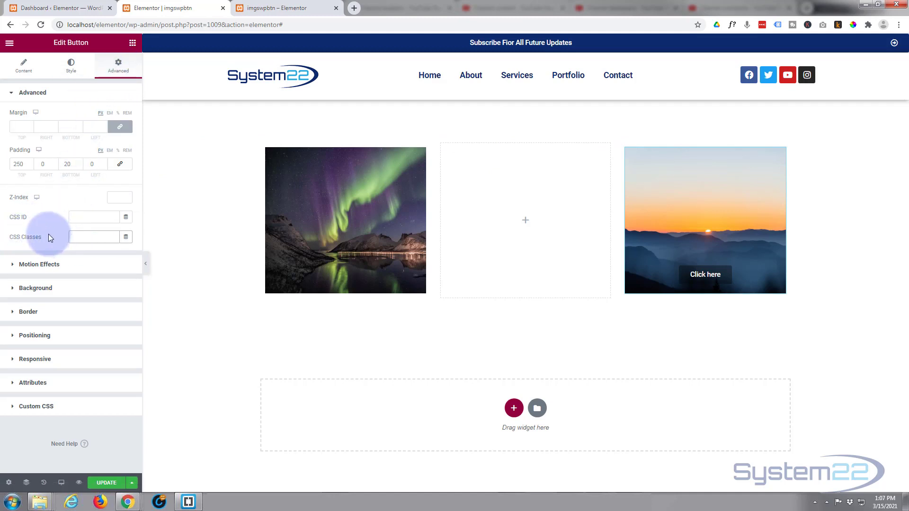
{"action": "type", "text": "imbt"}
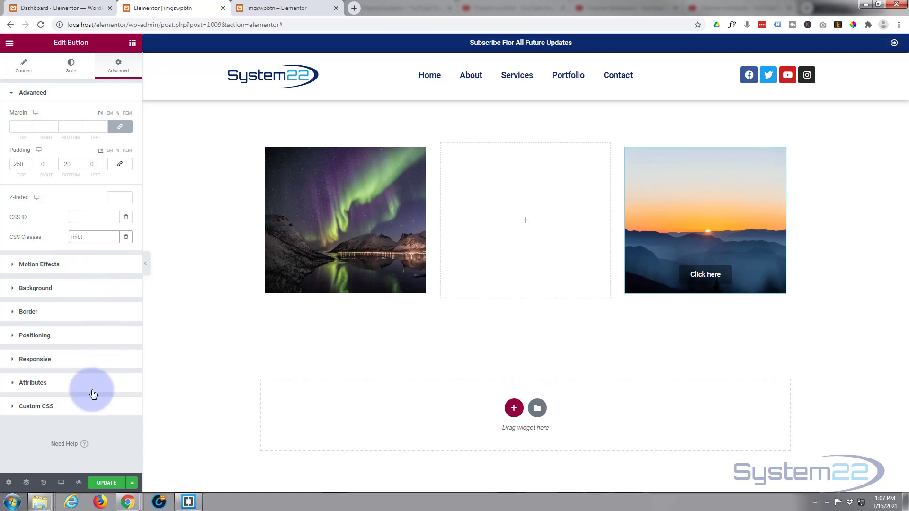
Step: View the button's Custom CSS editor, and open the site-wide Additional CSS editor in the WordPress Customizer
{"action": "left_click", "coordinate": [12, 410]}
{"action": "left_click", "coordinate": [21, 291]}
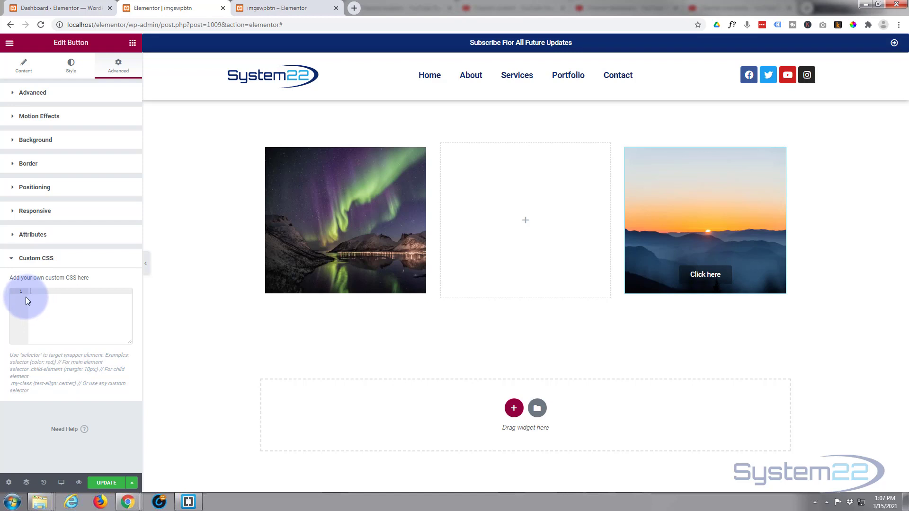
{"action": "left_click", "coordinate": [33, 7]}
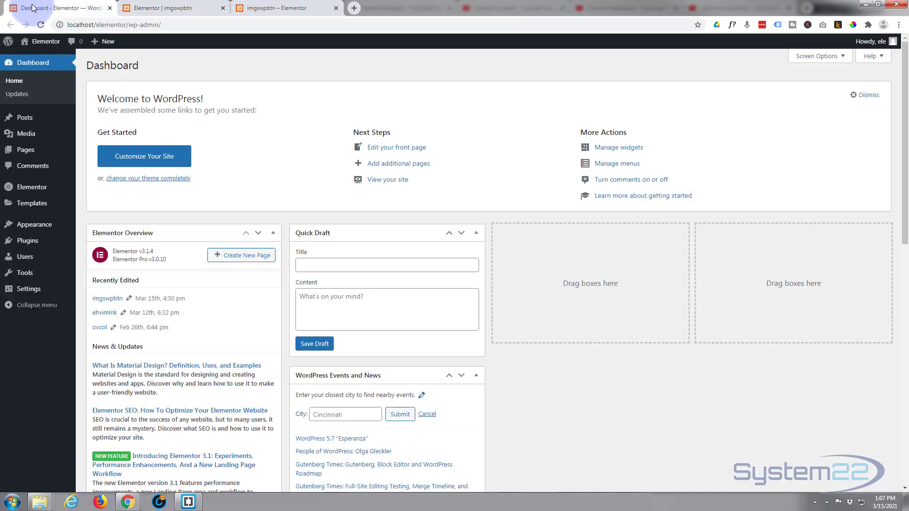
{"action": "mouse_move", "coordinate": [40, 229]}
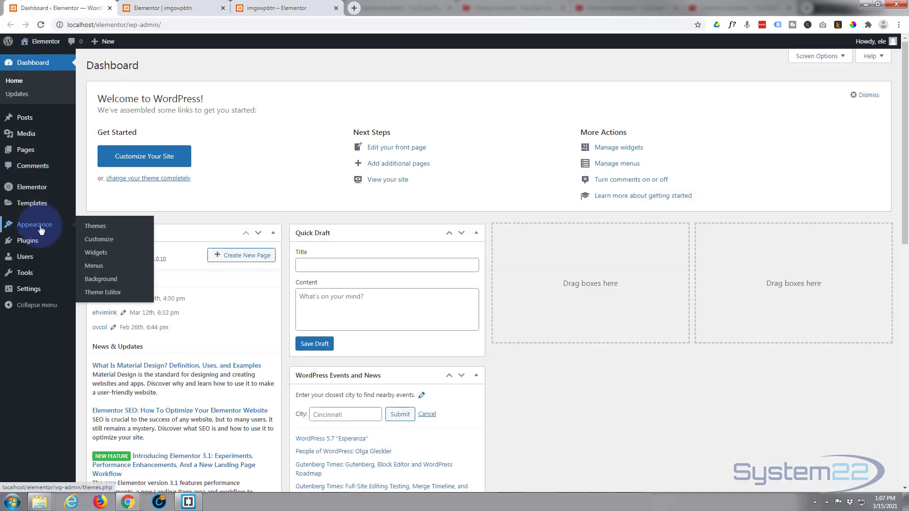
{"action": "left_click", "coordinate": [106, 246]}
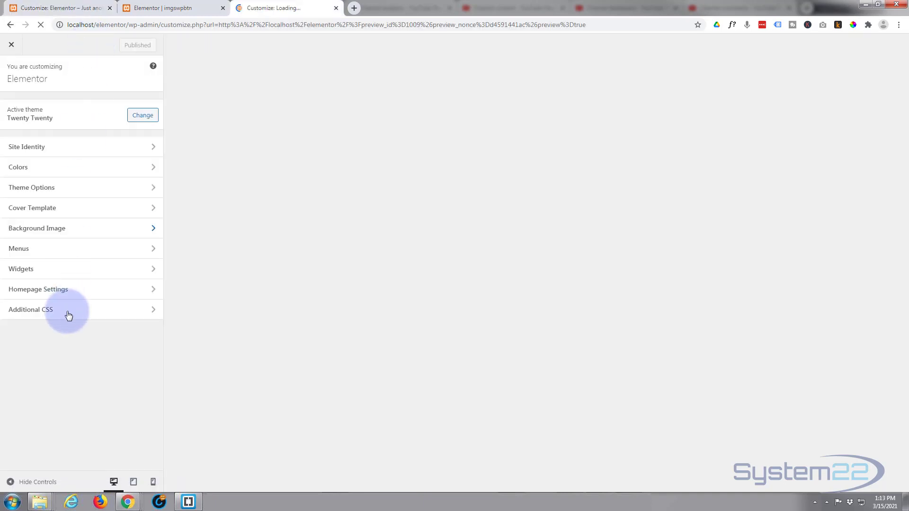
{"action": "left_click", "coordinate": [68, 312]}
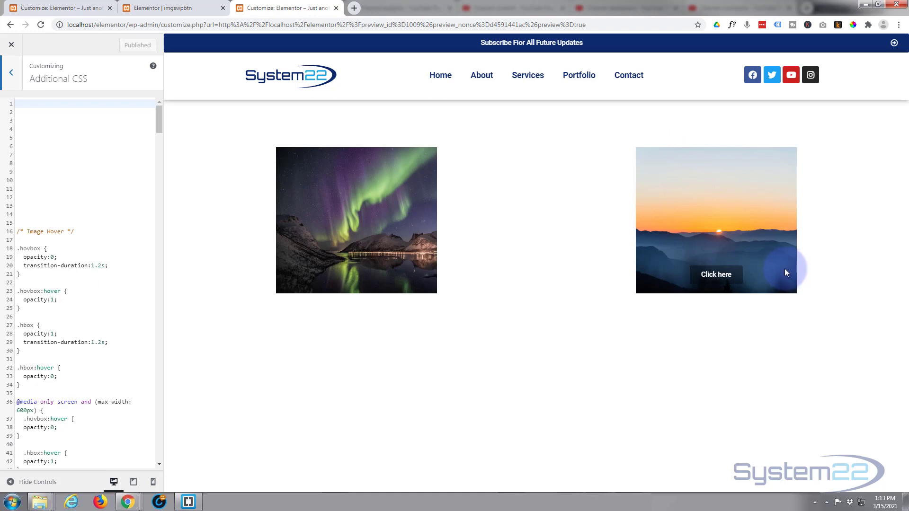
Step: Check the CSS class assigned to the button widget in the Elementor editor, and return to the Additional CSS
{"action": "left_click", "coordinate": [196, 9]}
{"action": "left_click", "coordinate": [93, 98]}
{"action": "left_click", "coordinate": [779, 153]}
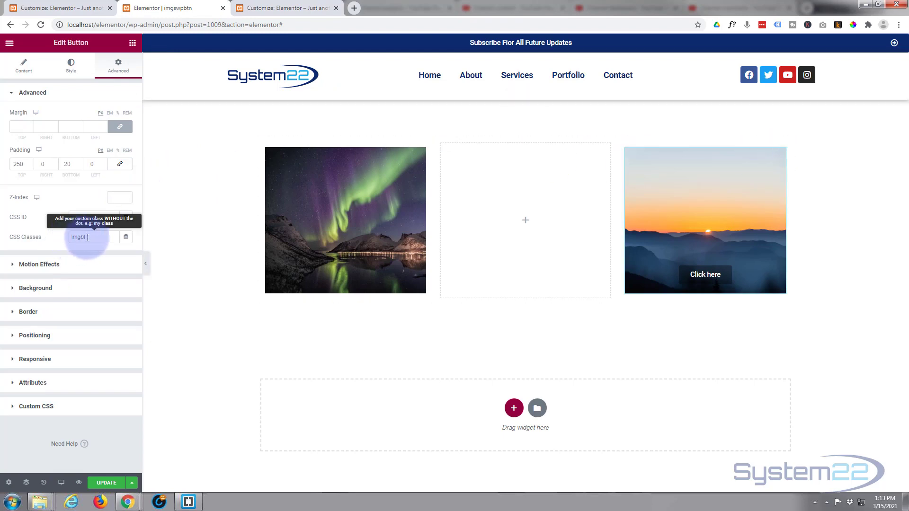
{"action": "left_click_drag", "start_coordinate": [87, 237], "coordinate": [62, 239]}
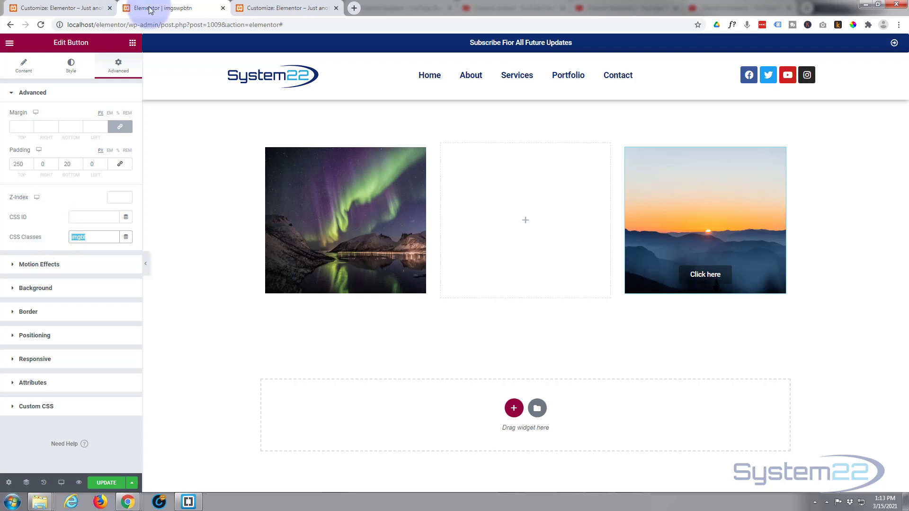
{"action": "left_click", "coordinate": [284, 8]}
Step: Add the comment /* Image Swap With Button */ at the start of the Additional CSS, followed by a blank line
{"action": "left_click", "coordinate": [38, 107]}
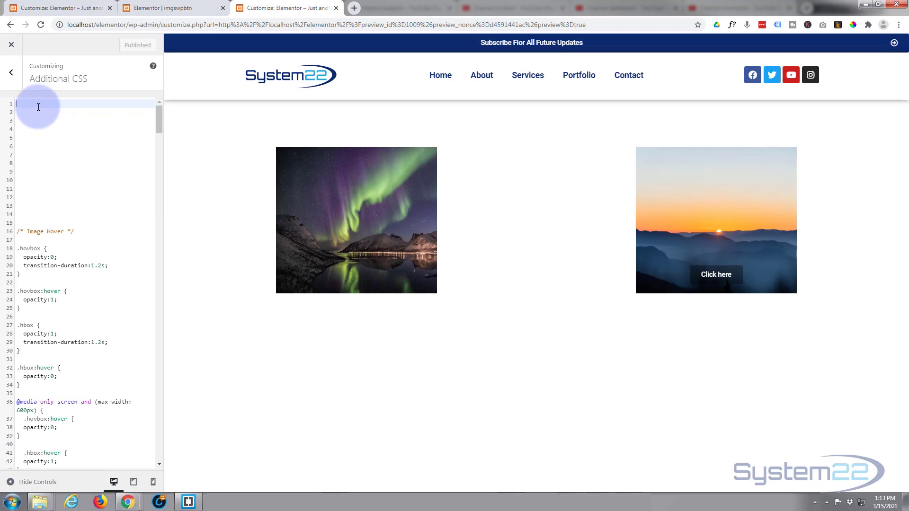
{"action": "type", "text": "/"}
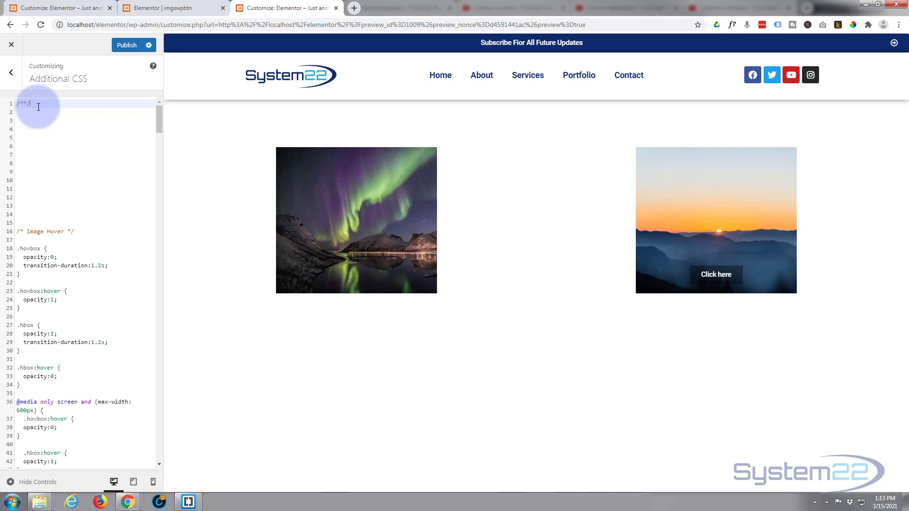
{"action": "type", "text": "*  Image Swap With Button"}
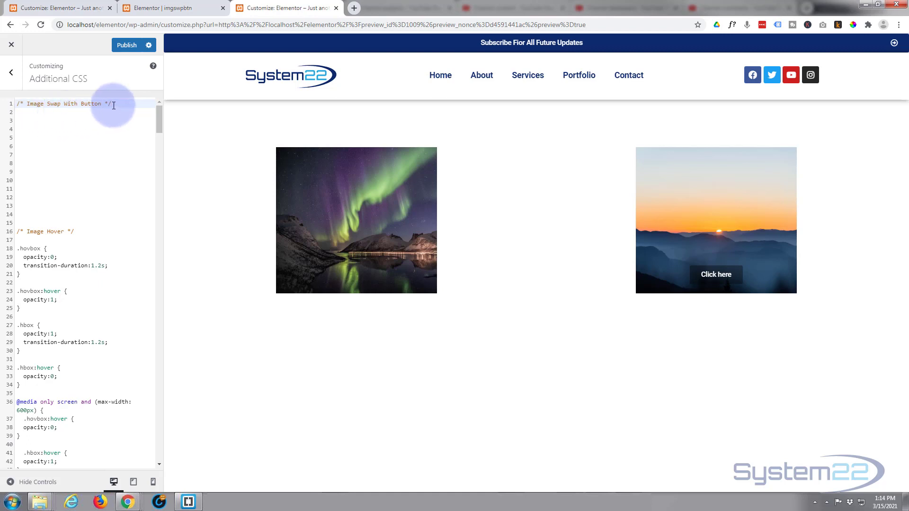
{"action": "key", "text": "Return"}
{"action": "key", "text": "Return"}
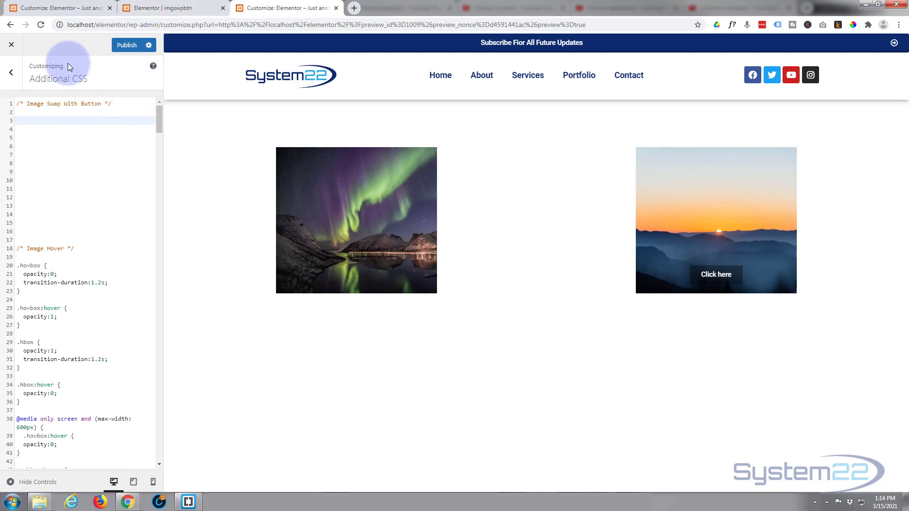
Step: Write a CSS rule for .imgbt containing opacity:0; below the comment
{"action": "type", "text": ".imgbt {"}
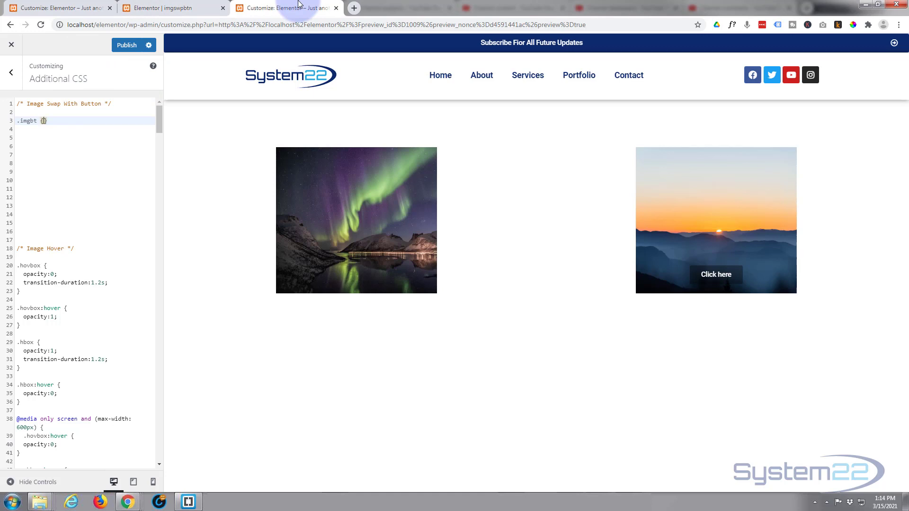
{"action": "key", "text": "Return"}
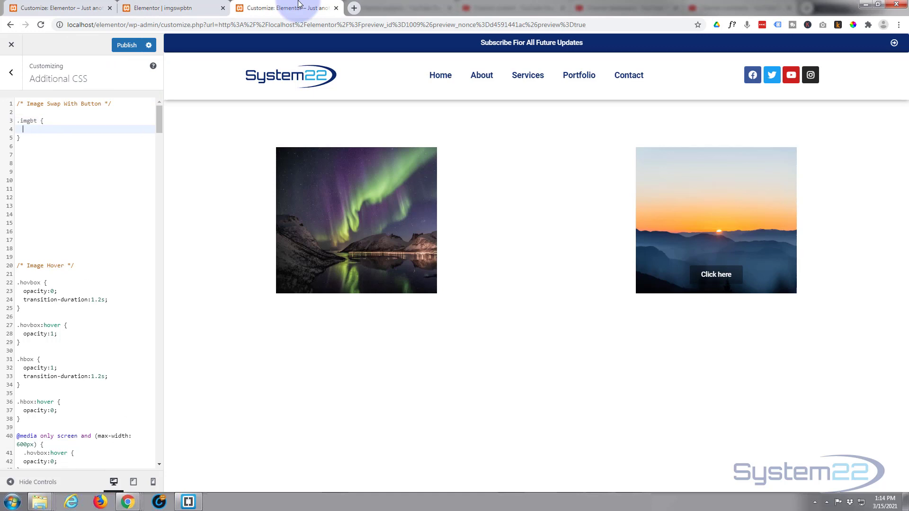
{"action": "type", "text": "opa"}
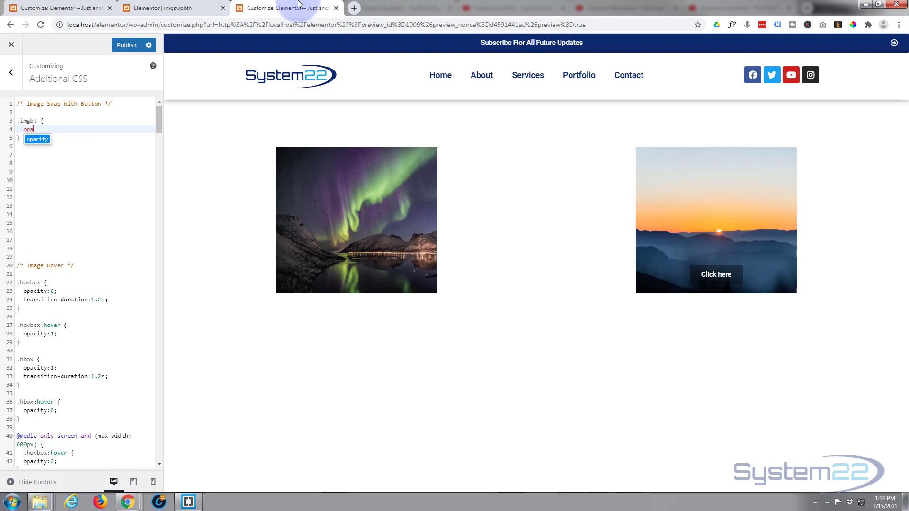
{"action": "type", "text": "city:0;"}
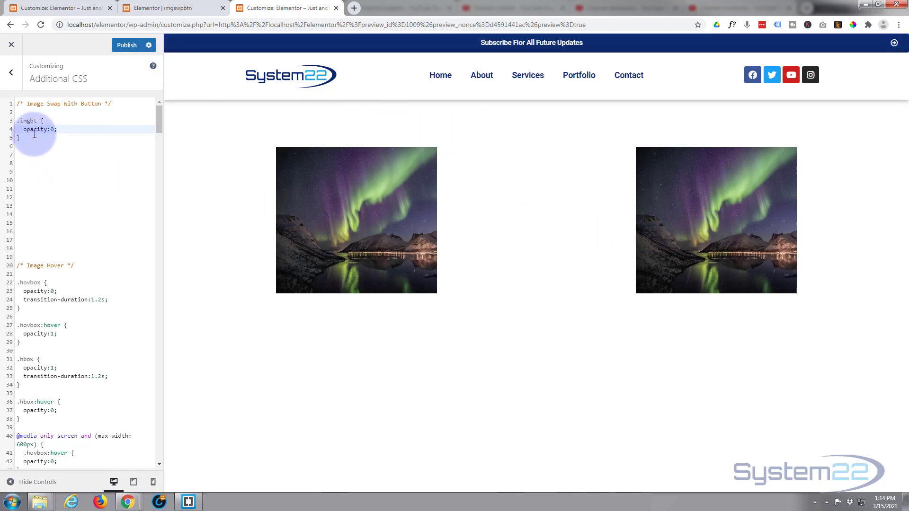
Step: Duplicate the .imgbt rule below itself and set the copy's opacity to 1
{"action": "left_click_drag", "start_coordinate": [18, 120], "coordinate": [31, 143]}
{"action": "key", "text": "ctrl+c"}
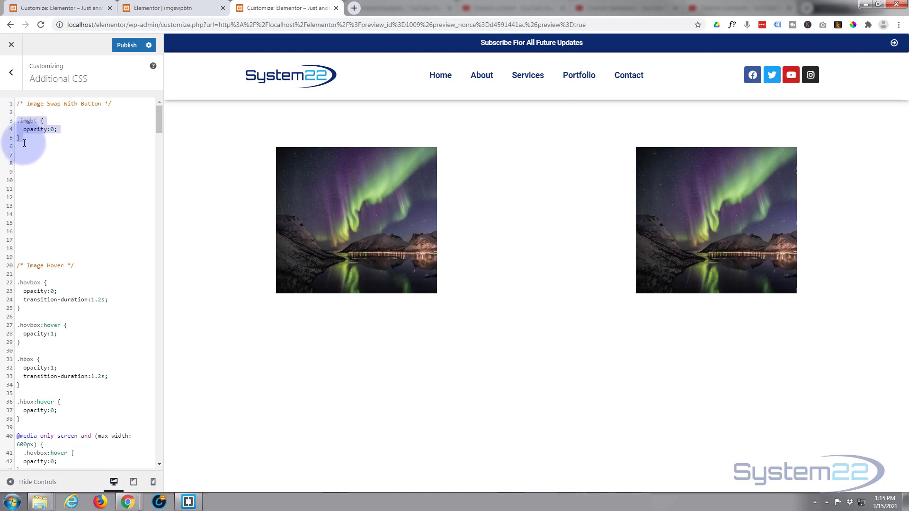
{"action": "left_click", "coordinate": [24, 142]}
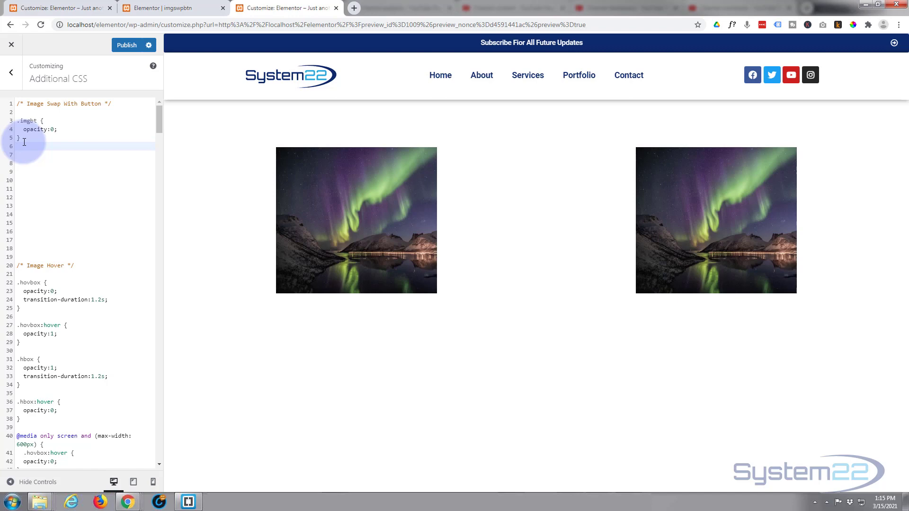
{"action": "key", "text": "Return"}
{"action": "key", "text": "ctrl+v"}
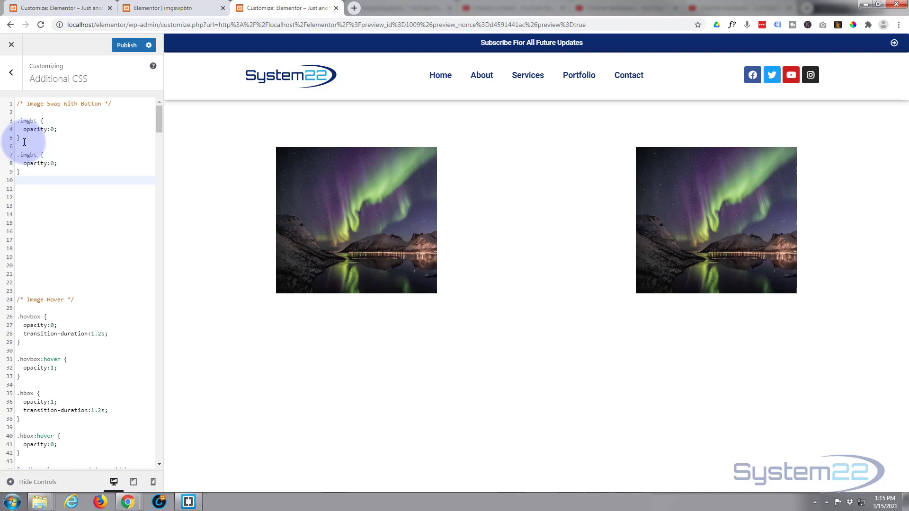
{"action": "left_click", "coordinate": [53, 164]}
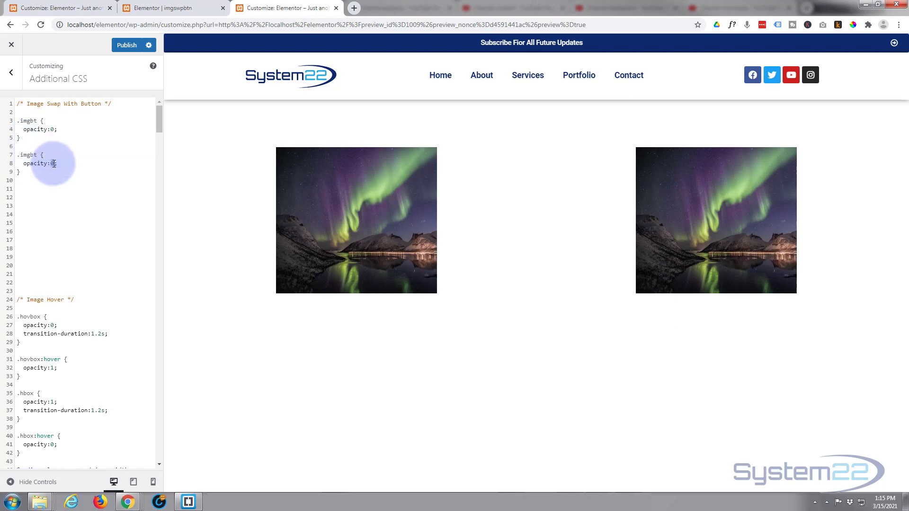
{"action": "key", "text": "BackSpace"}
{"action": "type", "text": "1"}
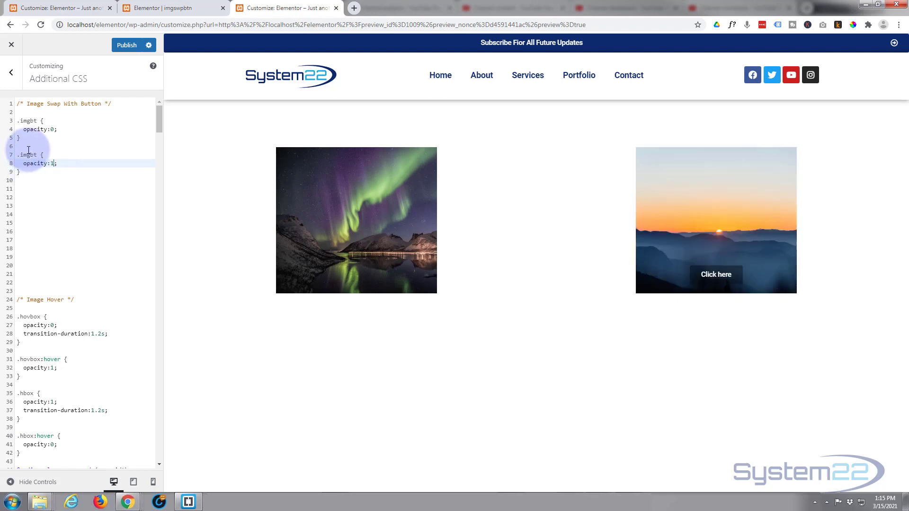
Step: Change the second rule's selector to .imgbt:hover and test the image swap in the preview
{"action": "left_click", "coordinate": [36, 154]}
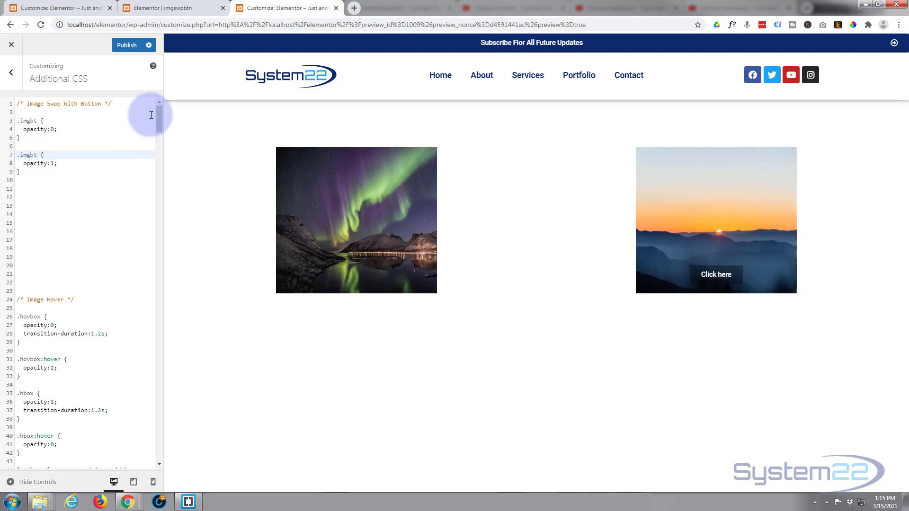
{"action": "type", "text": ":hov"}
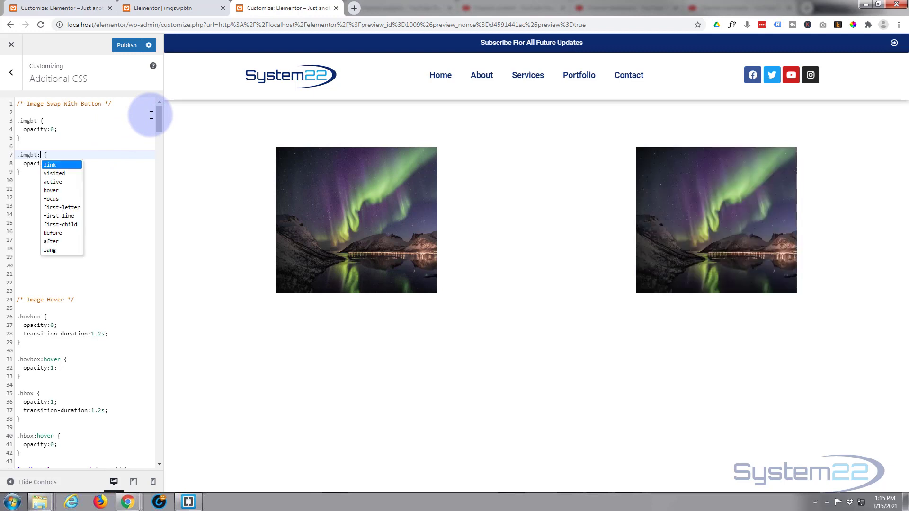
{"action": "type", "text": "e"}
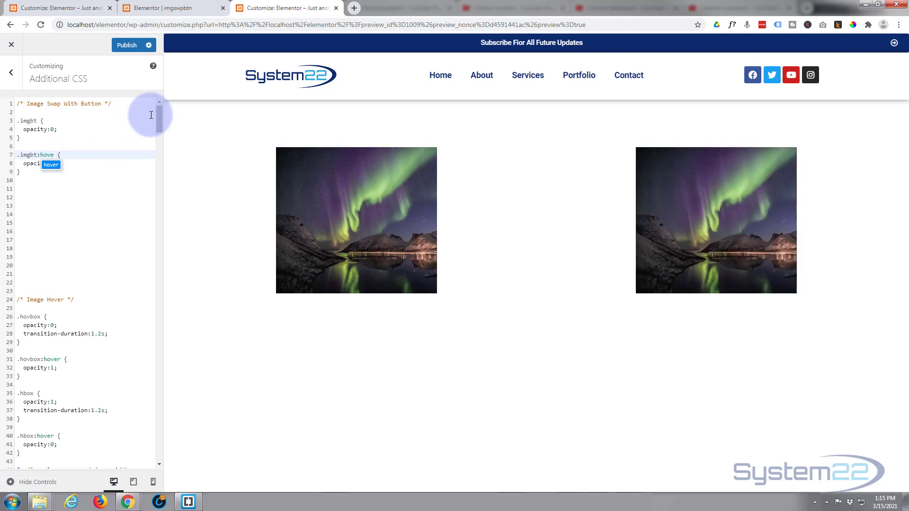
{"action": "type", "text": "r"}
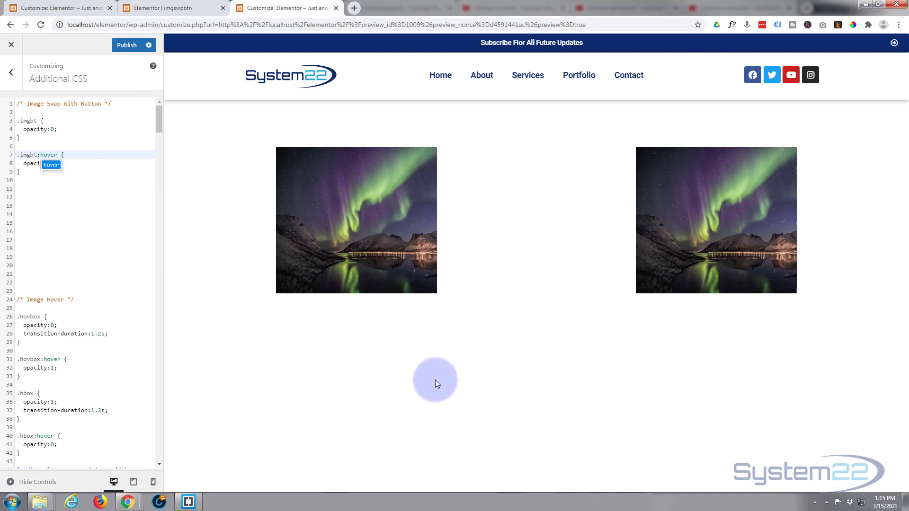
{"action": "left_click", "coordinate": [46, 188]}
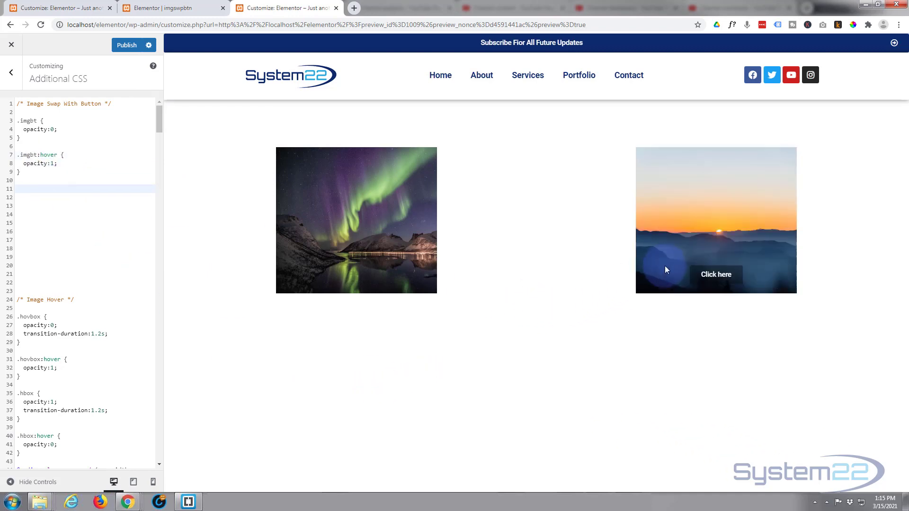
{"action": "mouse_move", "coordinate": [661, 269]}
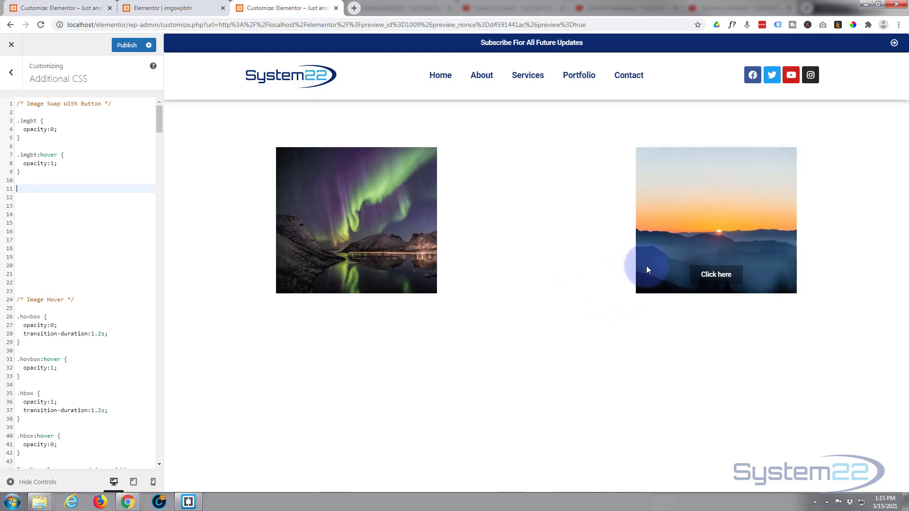
Step: Add transition-duration:4s; to the first .imgbt rule below its opacity line
{"action": "left_click", "coordinate": [64, 130]}
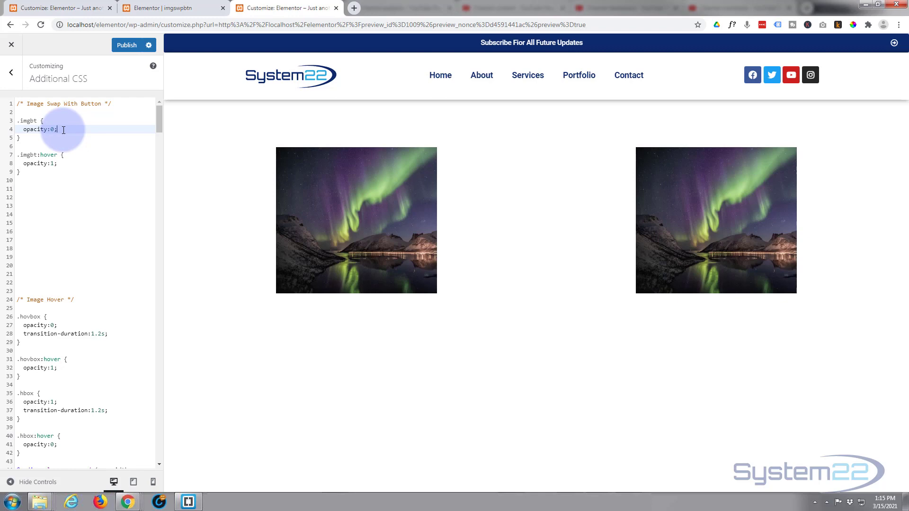
{"action": "key", "text": "Return"}
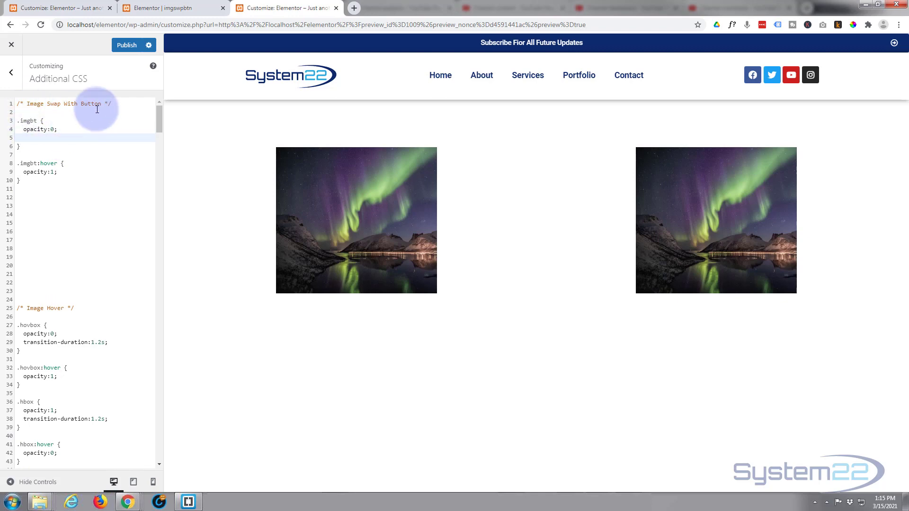
{"action": "type", "text": "tran"}
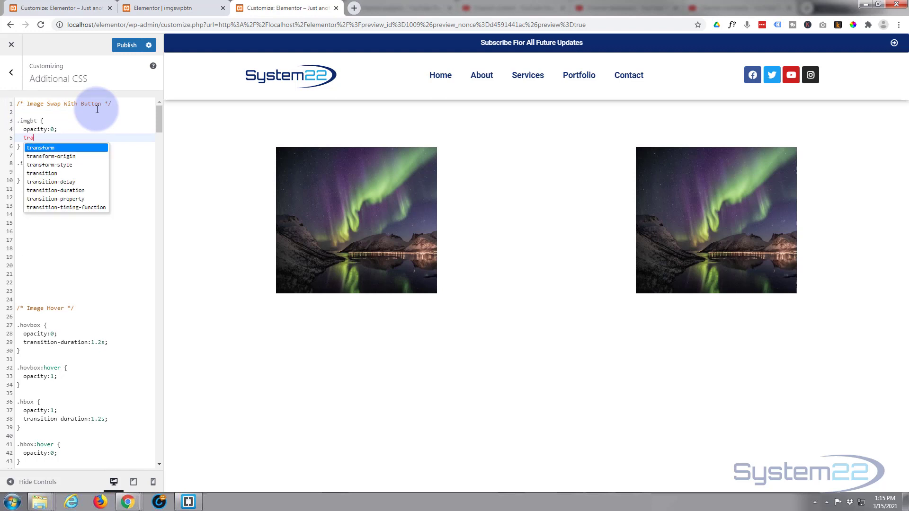
{"action": "left_click", "coordinate": [68, 190]}
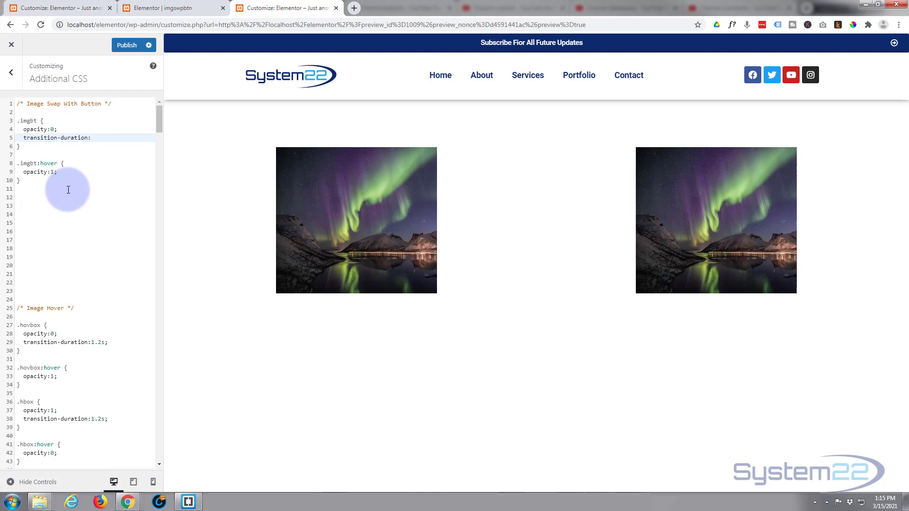
{"action": "type", "text": "4s;"}
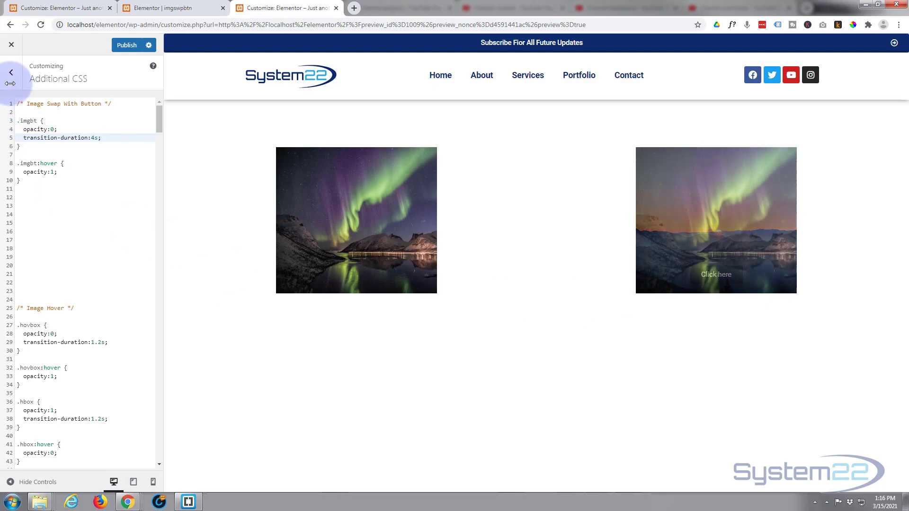
Step: Publish the additional CSS and update the Elementor page, testing the image swap on the full page preview
{"action": "left_click", "coordinate": [124, 47]}
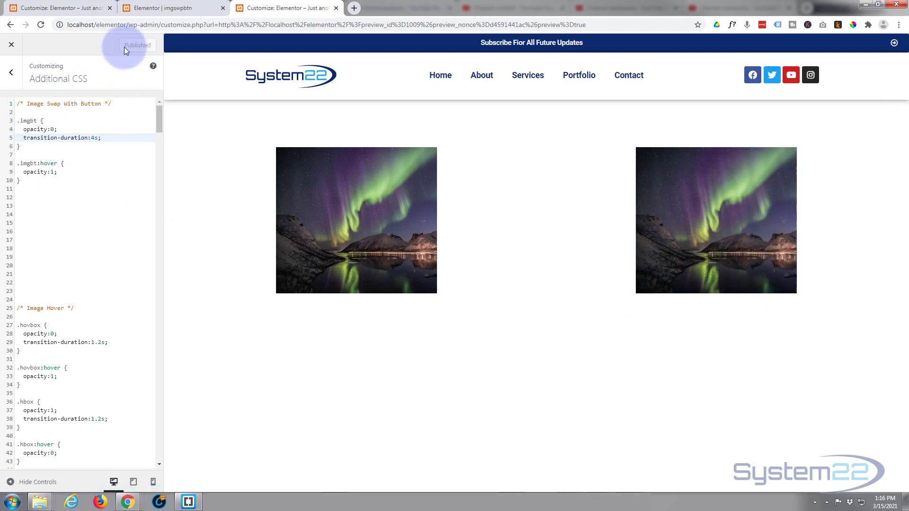
{"action": "left_click", "coordinate": [161, 8]}
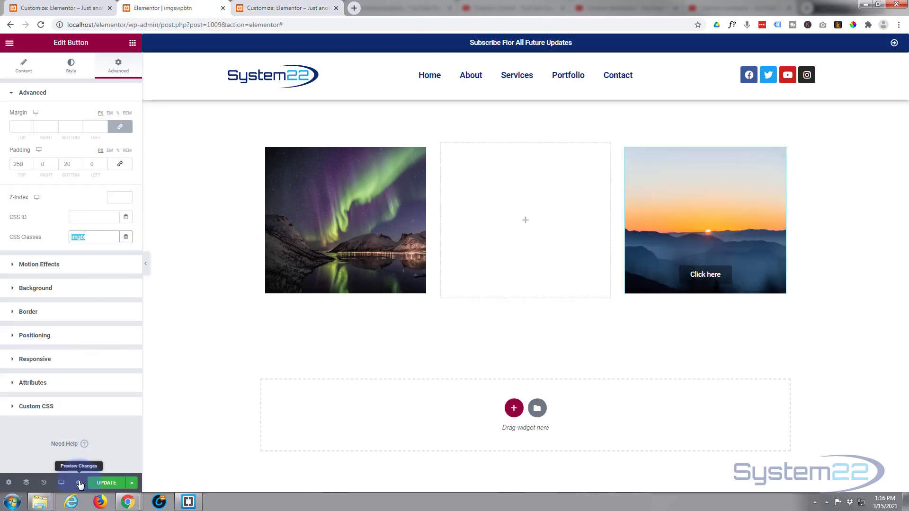
{"action": "left_click", "coordinate": [107, 483]}
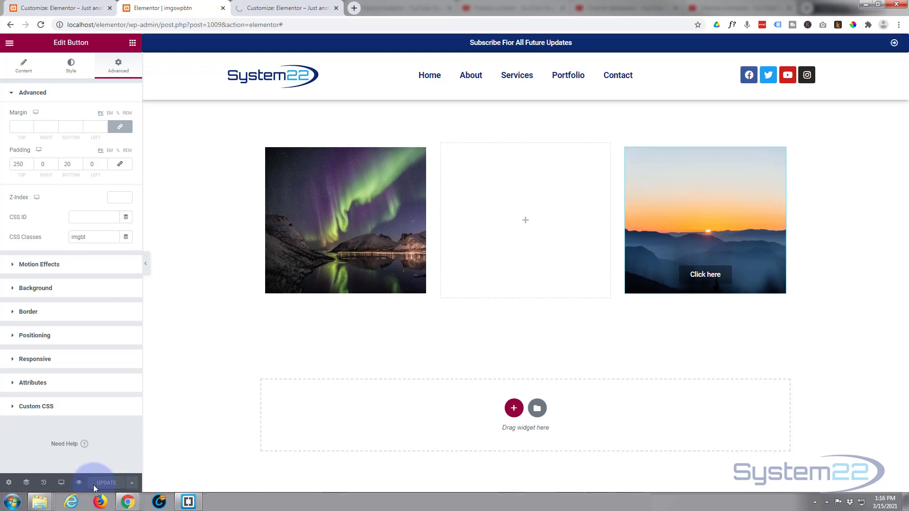
{"action": "left_click", "coordinate": [79, 483]}
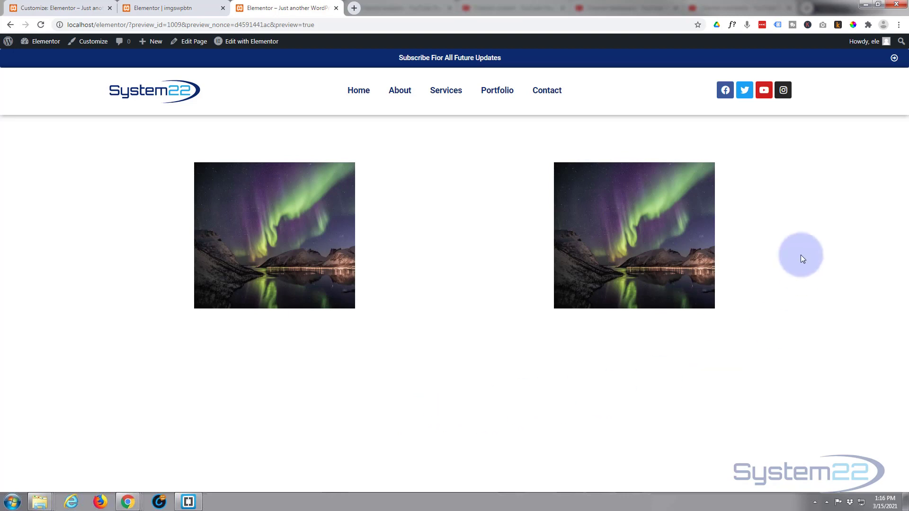
{"action": "mouse_move", "coordinate": [686, 223]}
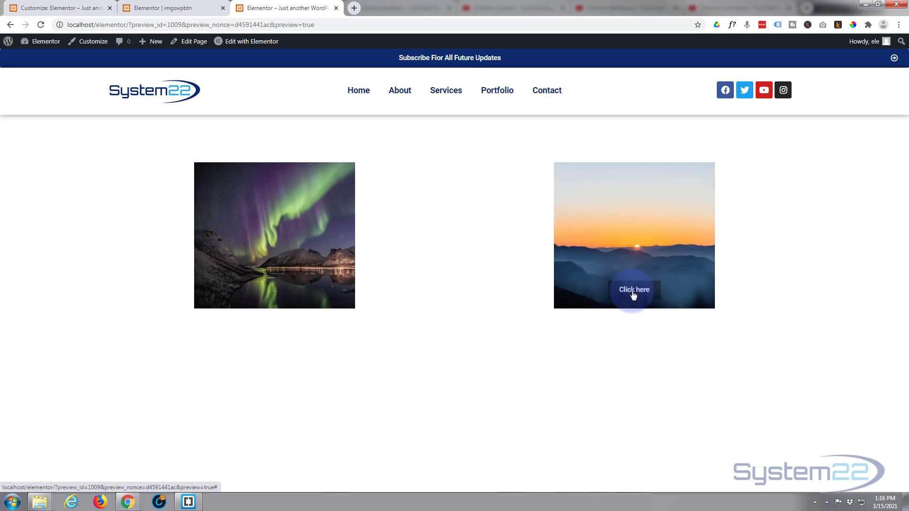
Step: Examine the Click here button's link field and link options in the Elementor editor, and return to the page preview
{"action": "left_click", "coordinate": [179, 8]}
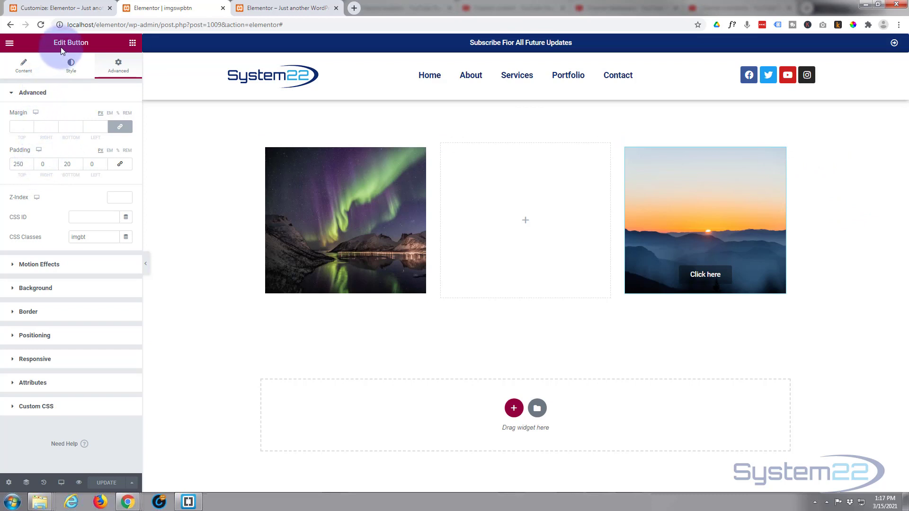
{"action": "left_click", "coordinate": [32, 64]}
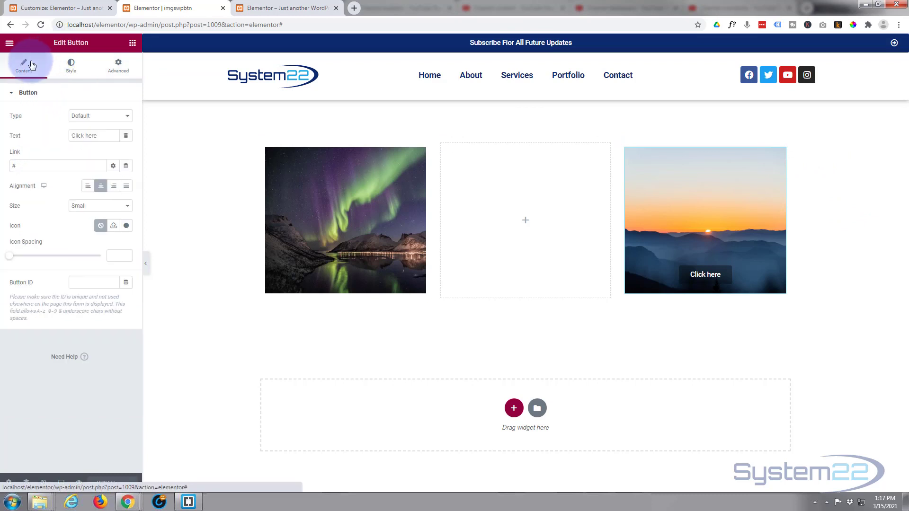
{"action": "left_click", "coordinate": [24, 166]}
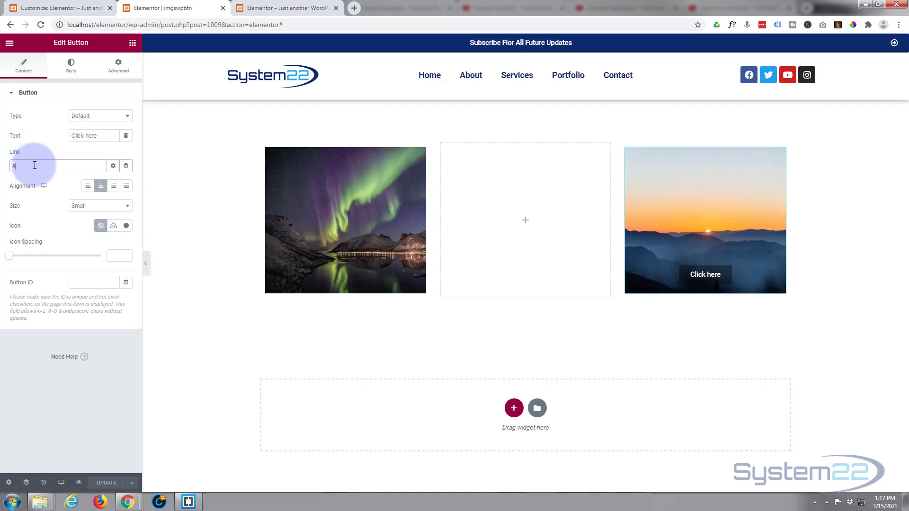
{"action": "left_click", "coordinate": [113, 167]}
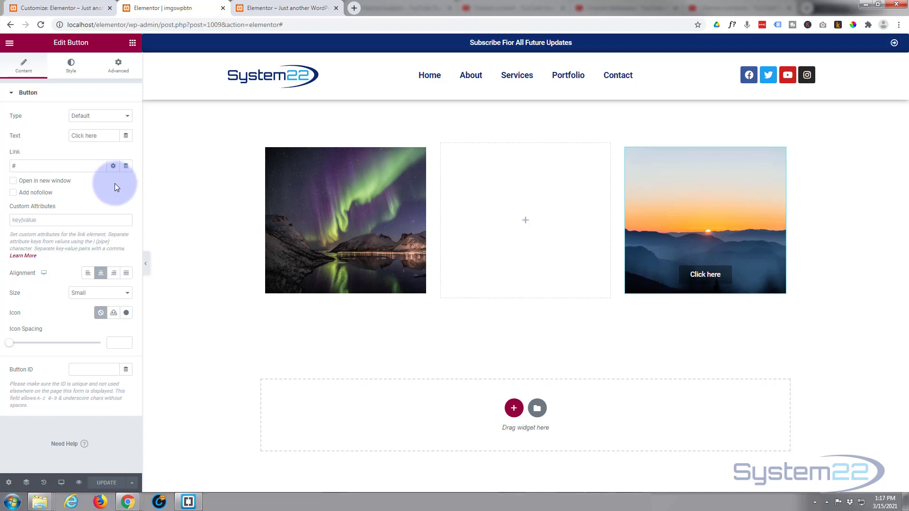
{"action": "left_click", "coordinate": [305, 8]}
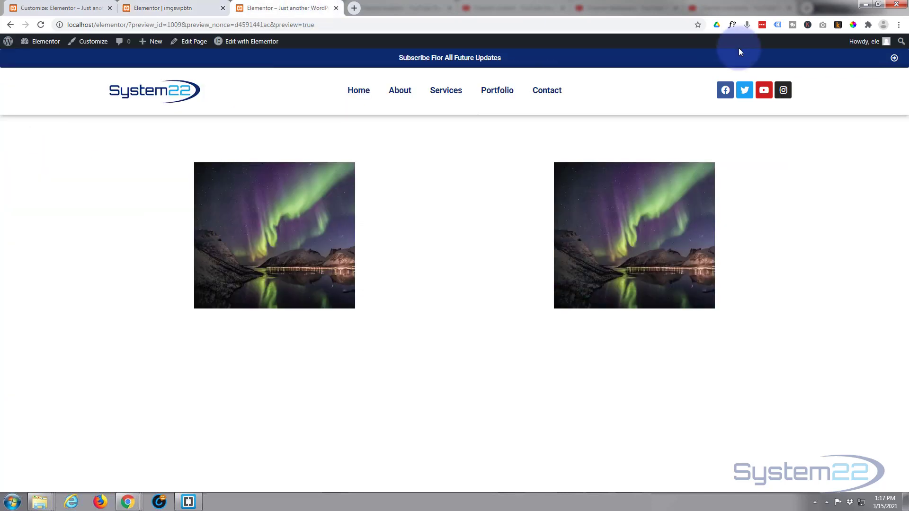